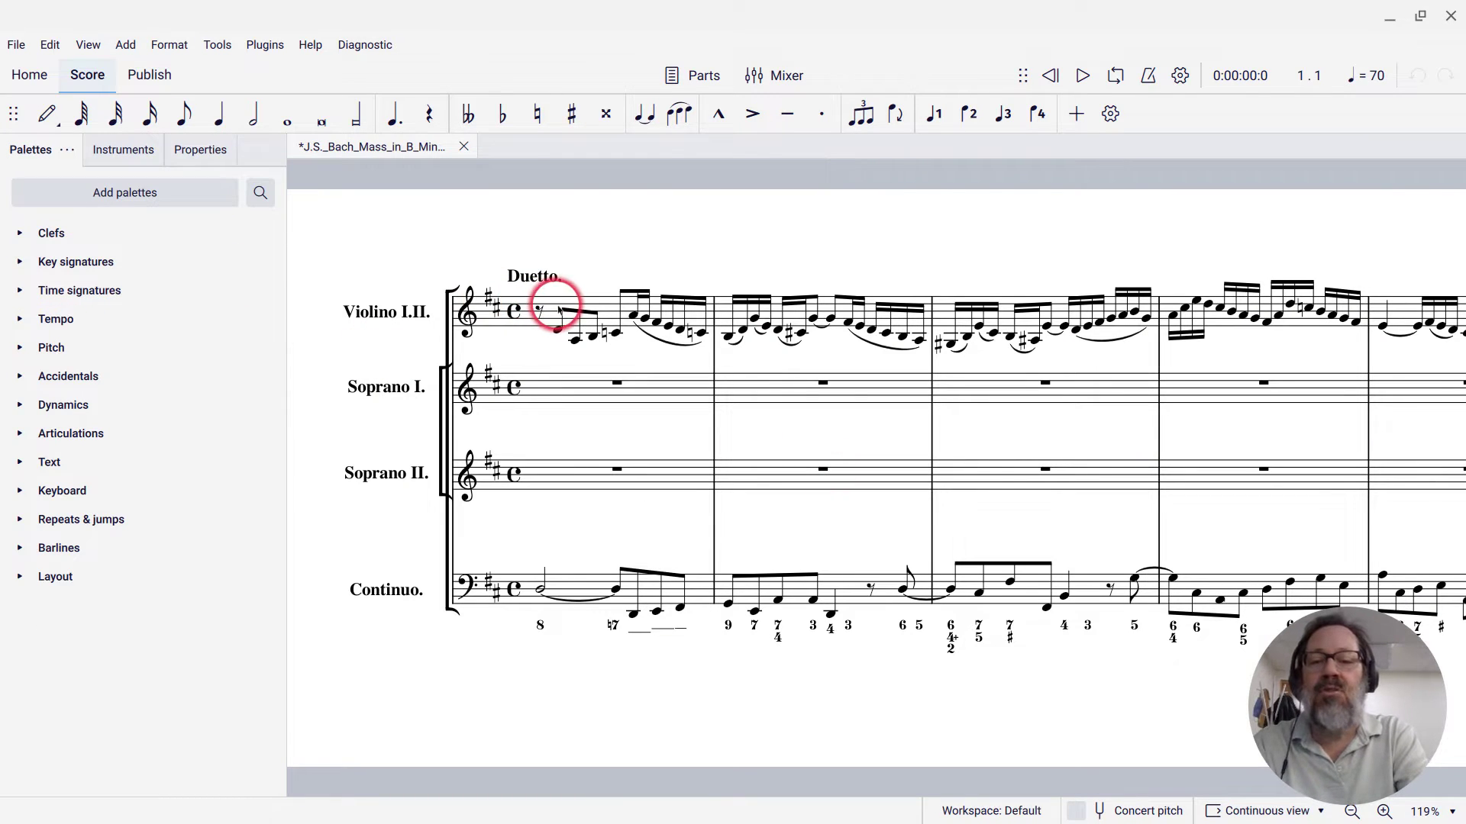
Step: Copy the first bar of the Violino I.II. part into measure 1 of the untitled score
{"action": "left_click", "coordinate": [551, 308]}
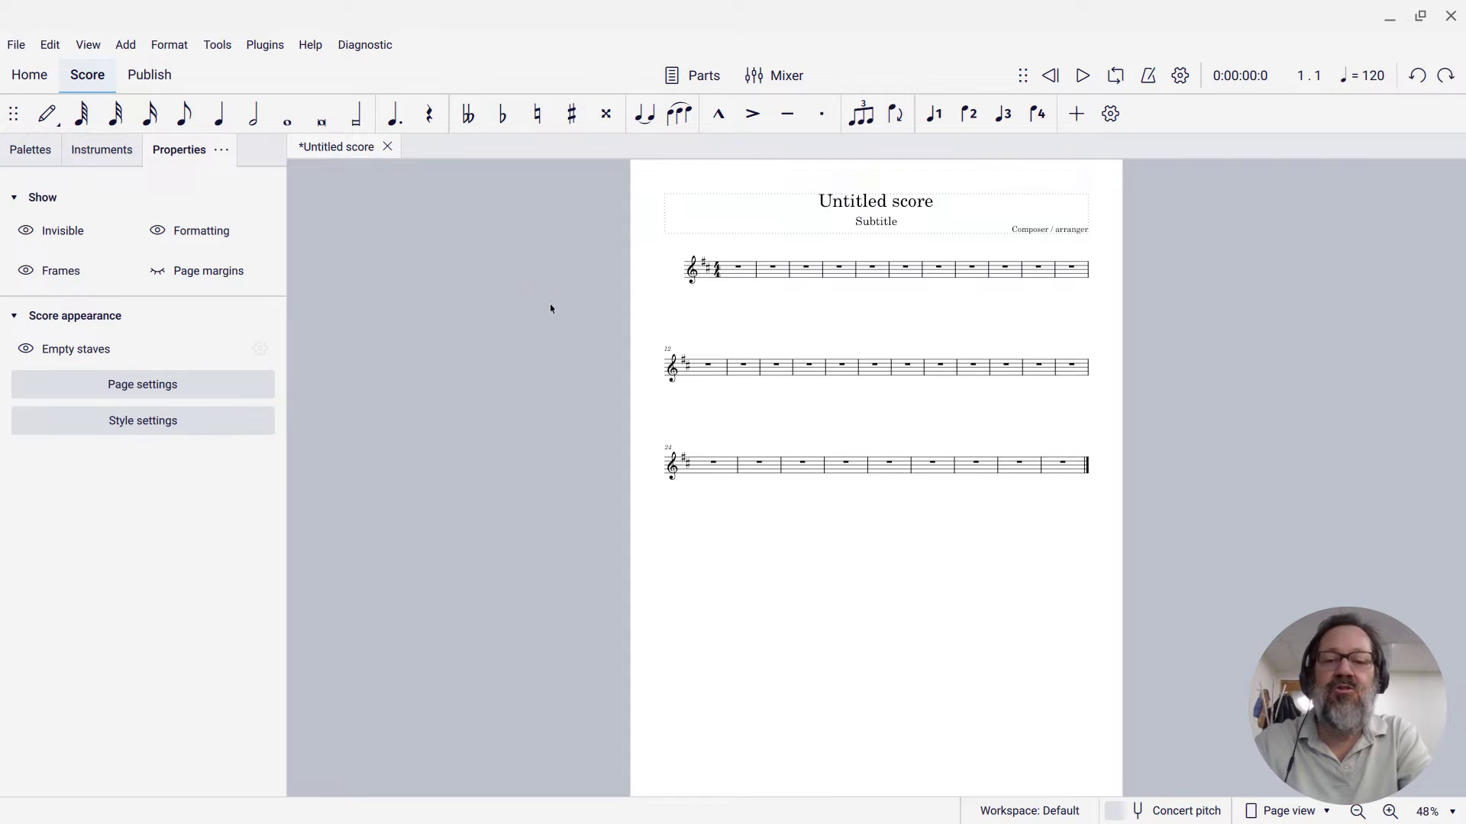
{"action": "left_click", "coordinate": [730, 275]}
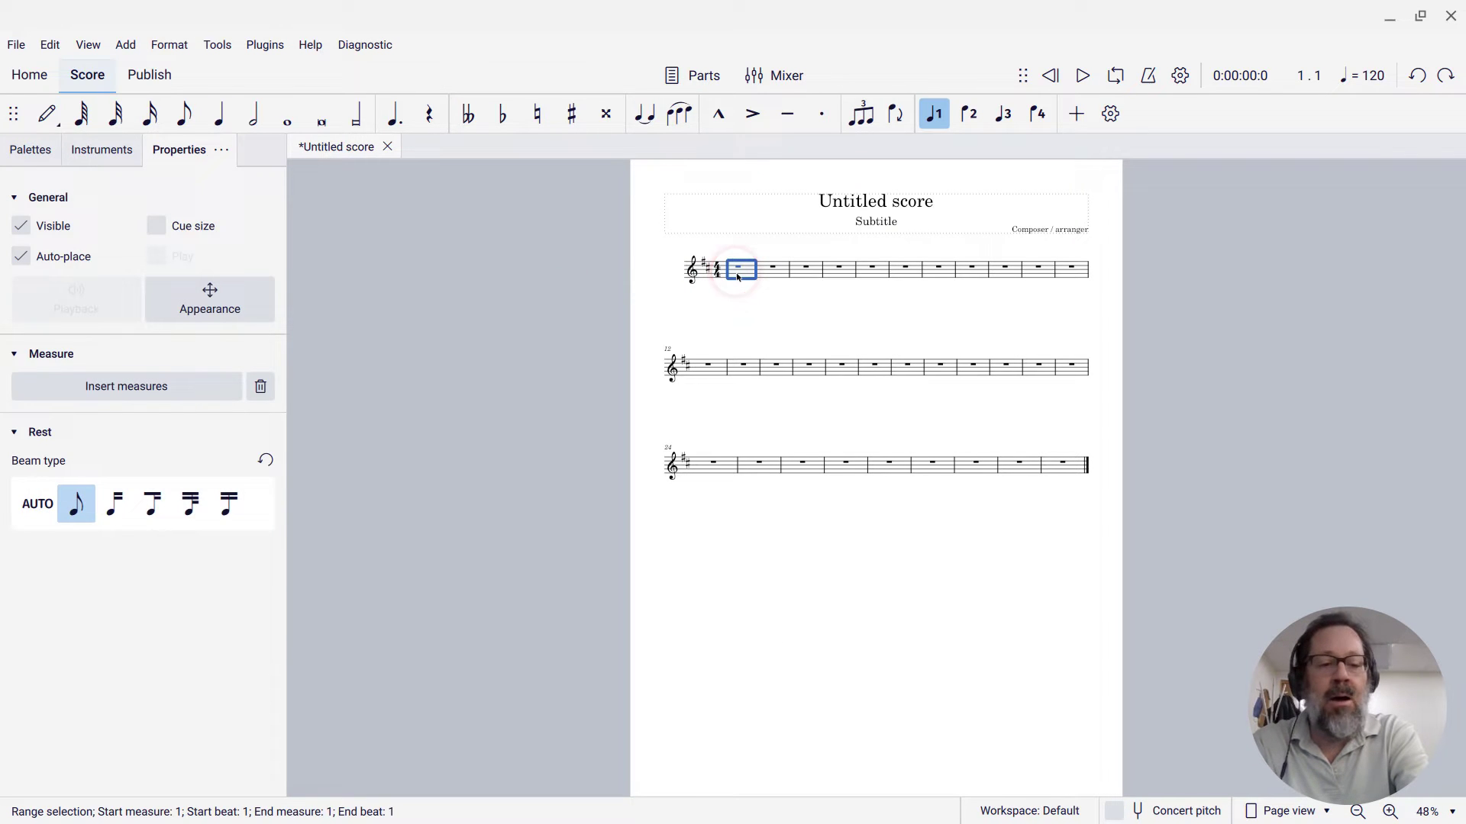
{"action": "key", "text": "ctrl+v"}
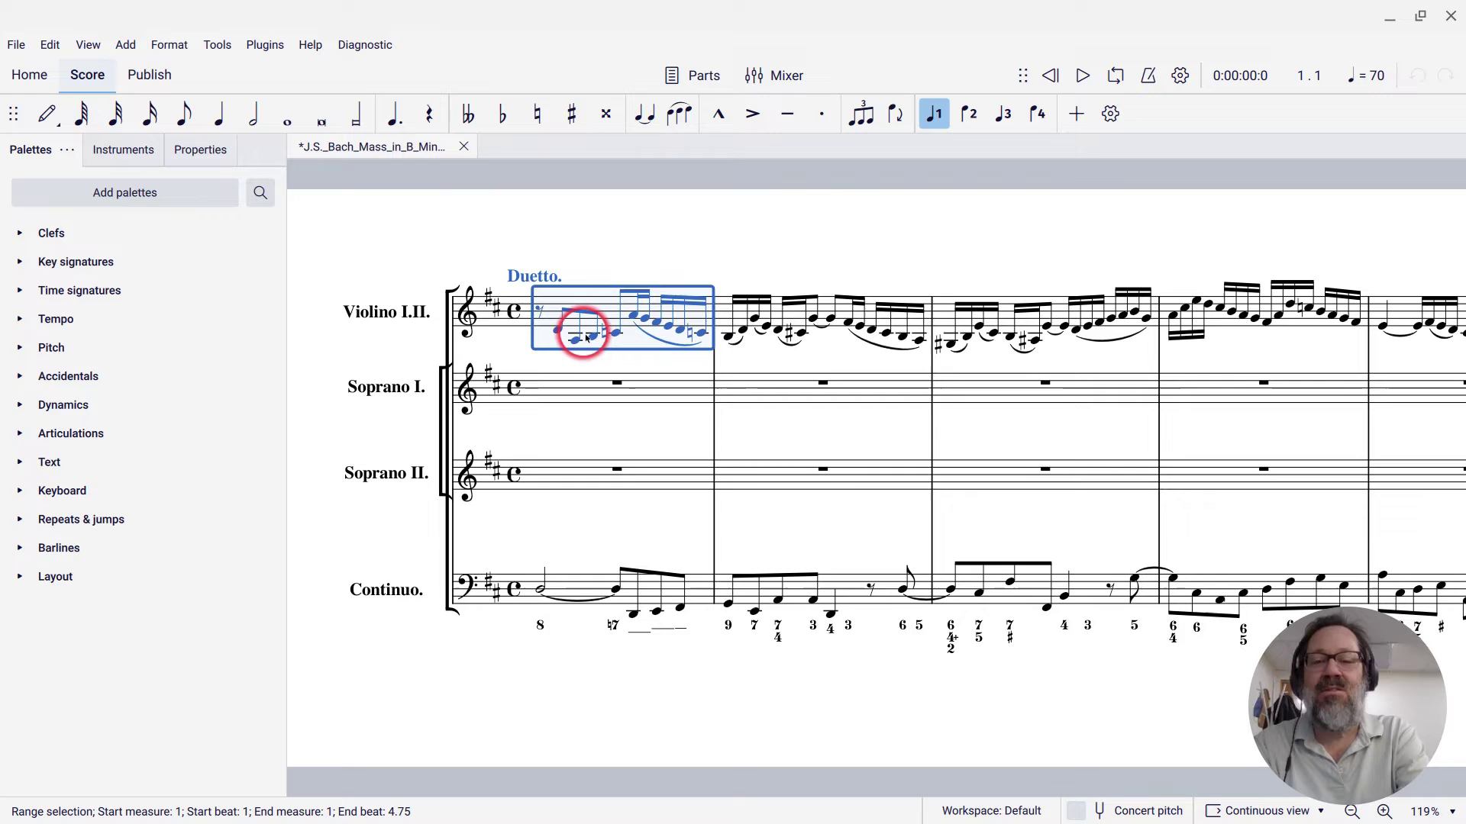
Step: Extend the violin selection past measure 10 and paste the passage at the new score's measure 1
{"action": "scroll", "coordinate": [592, 334], "scroll_direction": "right", "scroll_amount": 5}
{"action": "scroll", "coordinate": [592, 333], "scroll_direction": "right", "scroll_amount": 5}
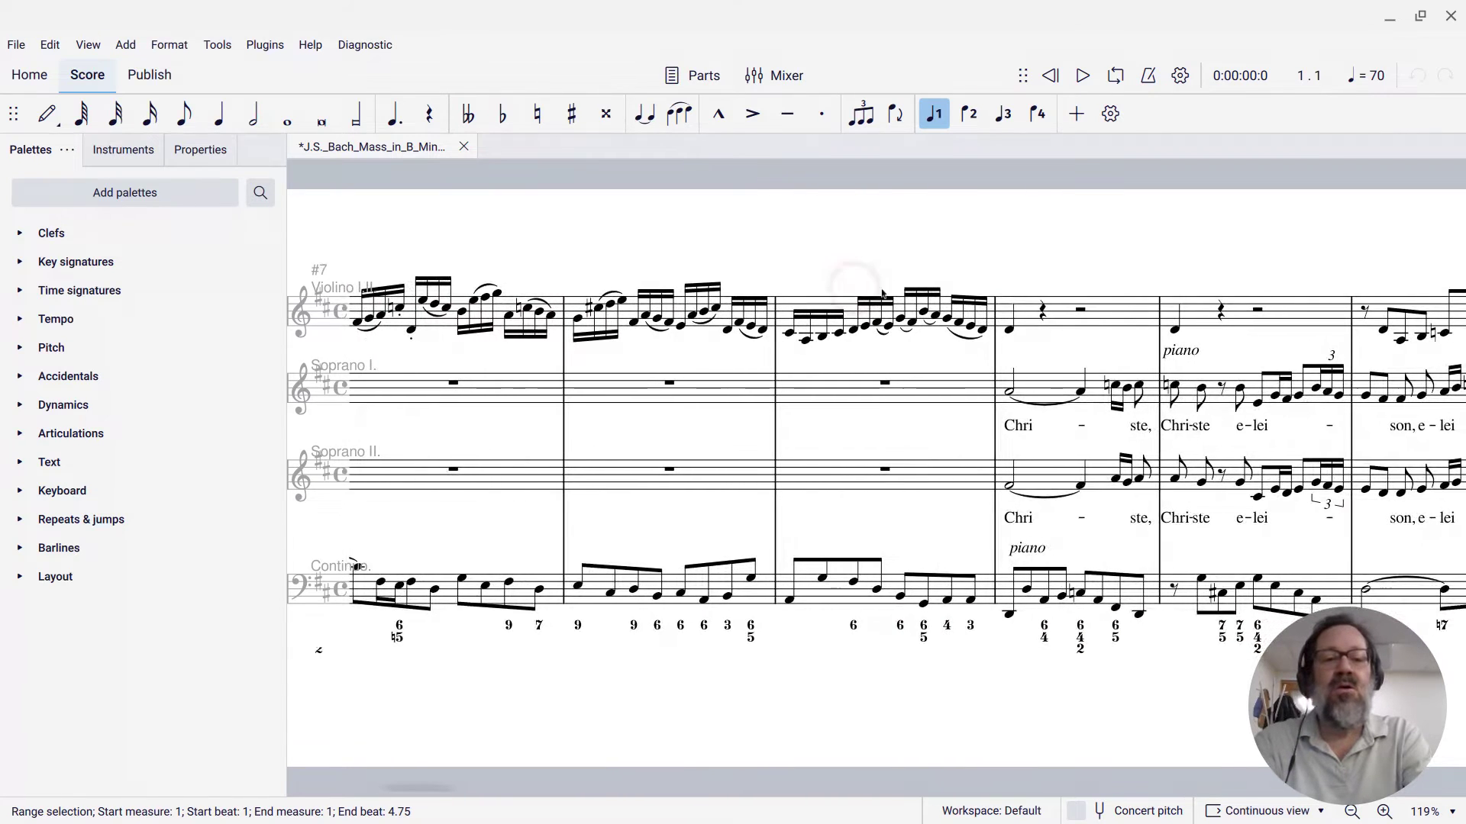
{"action": "left_click", "coordinate": [1116, 322], "text": "shift"}
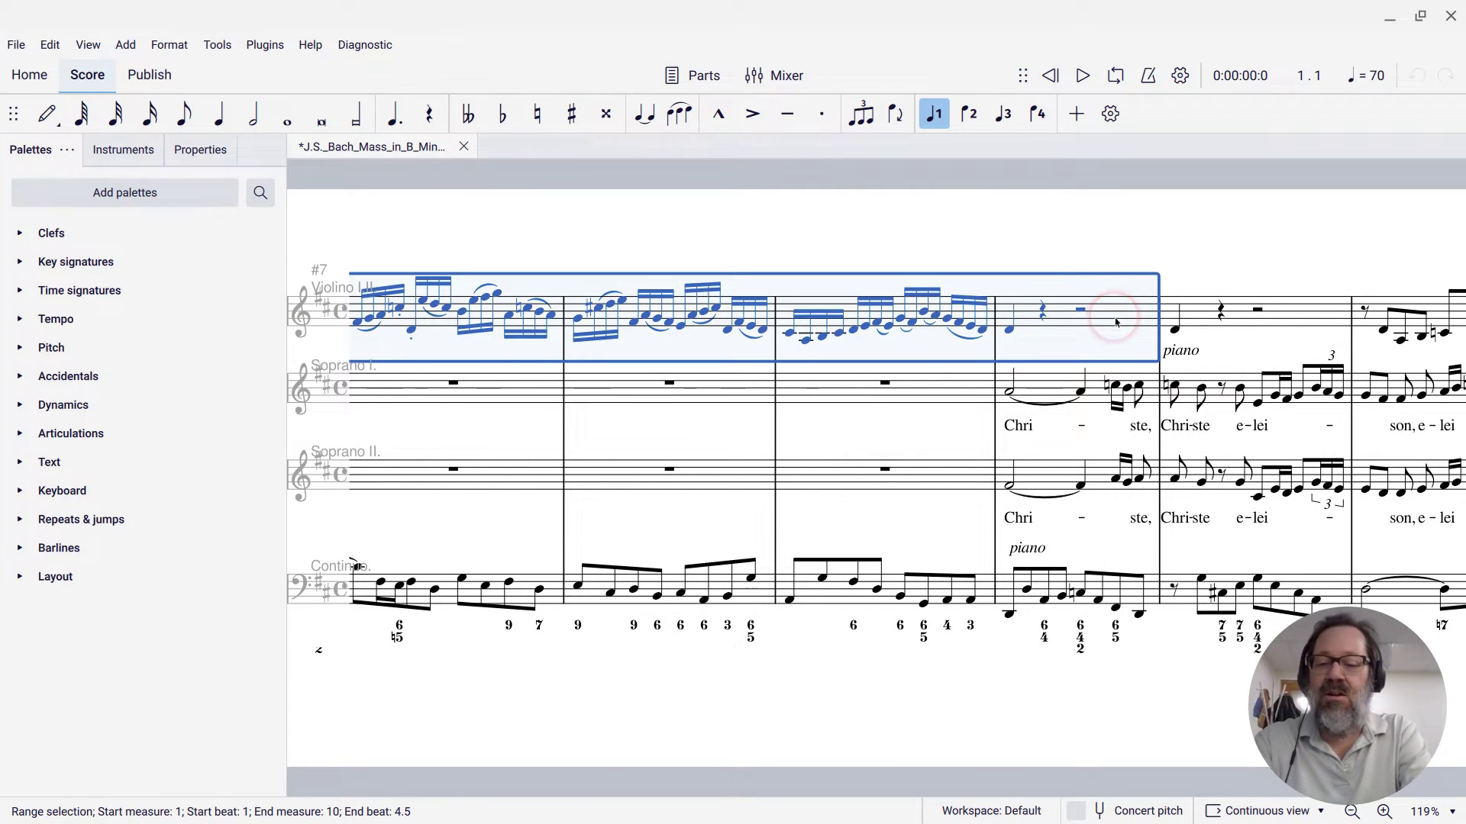
{"action": "scroll", "coordinate": [1116, 322], "scroll_direction": "right", "scroll_amount": 5}
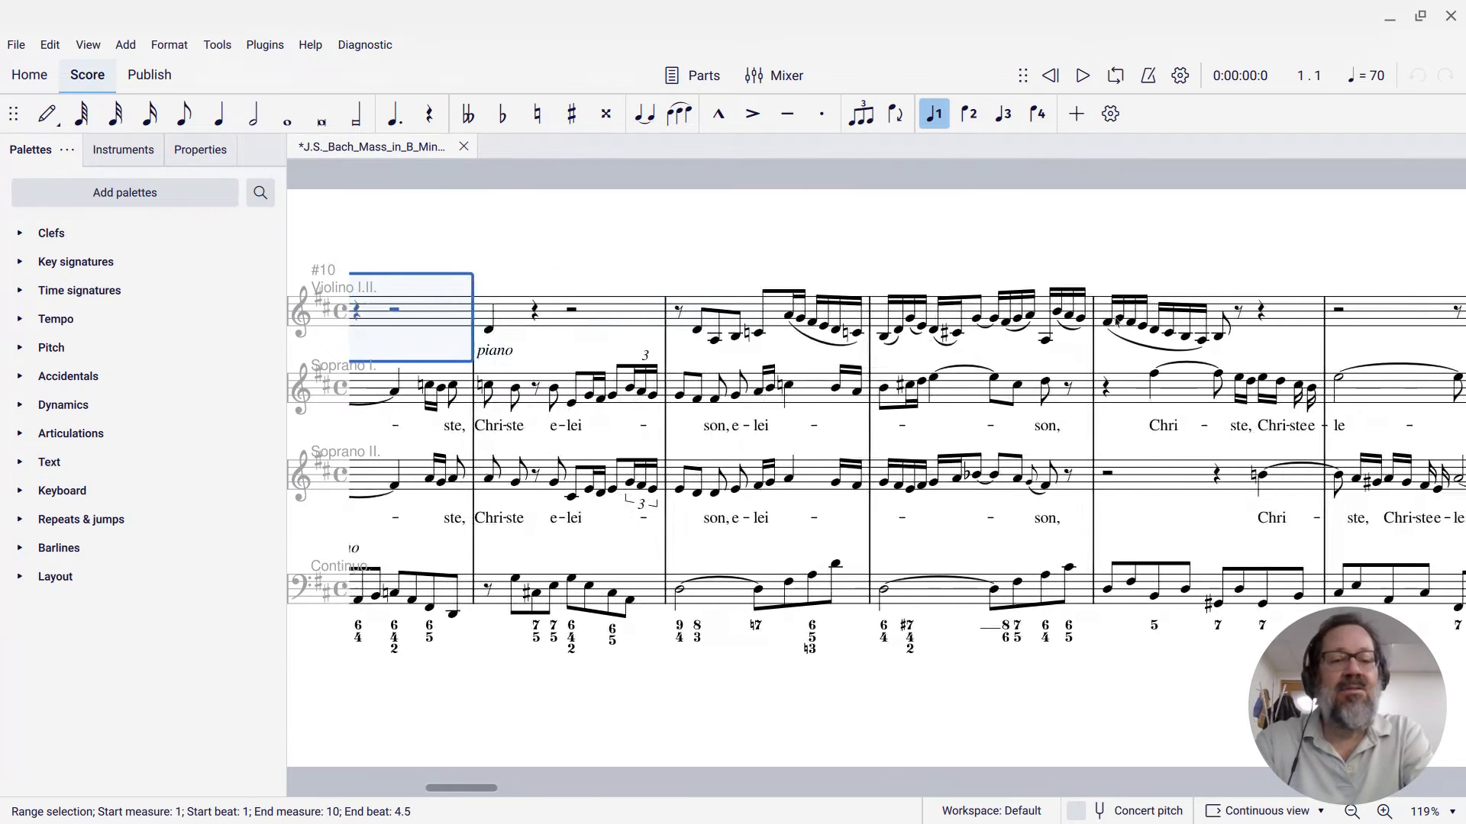
{"action": "left_click_drag", "start_coordinate": [1418, 272], "coordinate": [1287, 306]}
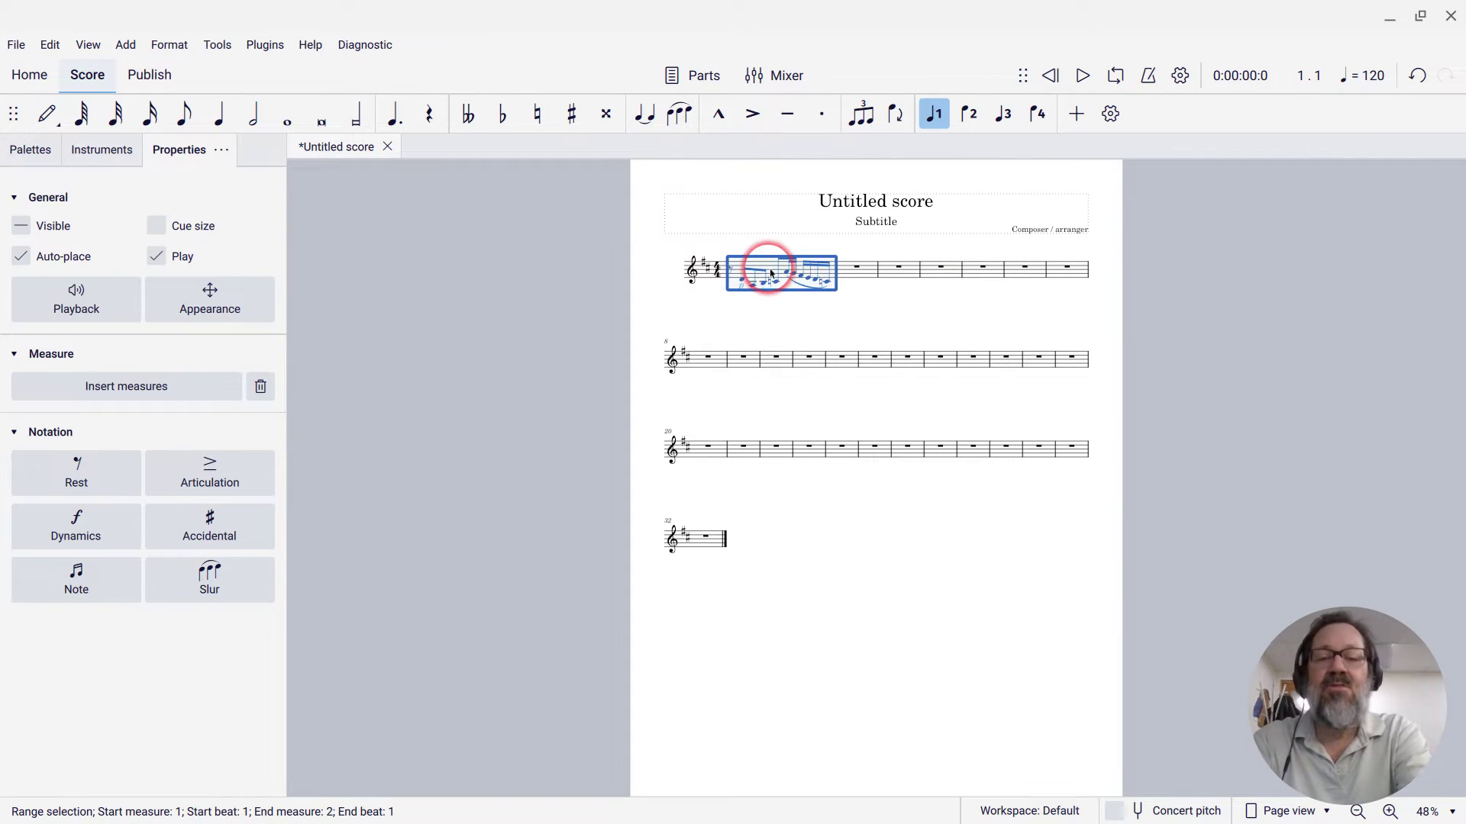
{"action": "key", "text": "ctrl+v"}
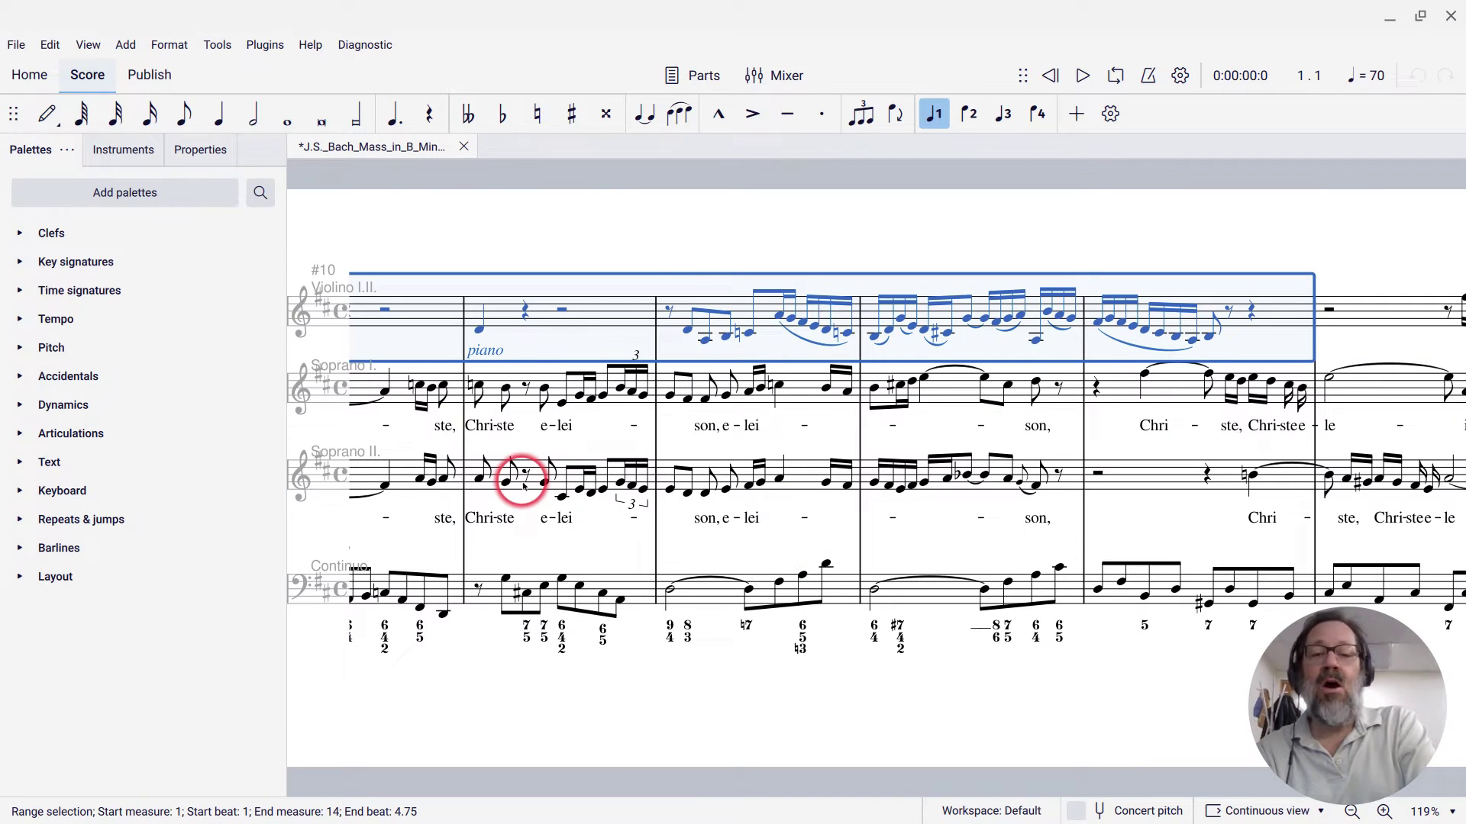
Step: Paste the violin part through measure 85 at measure 1 of the new score, then deselect it
{"action": "key", "text": "ctrl+shift+End"}
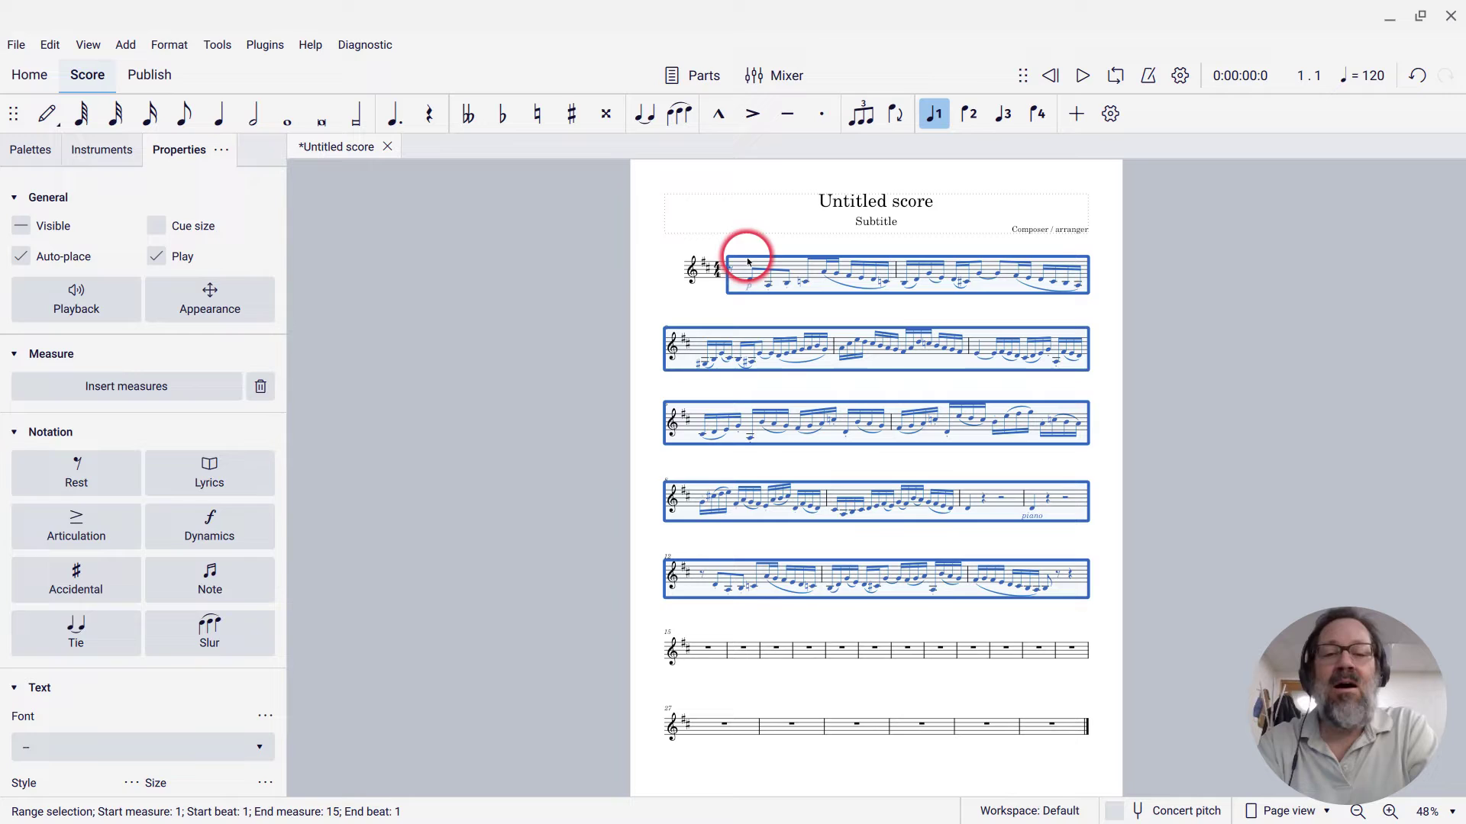
{"action": "left_click", "coordinate": [742, 270]}
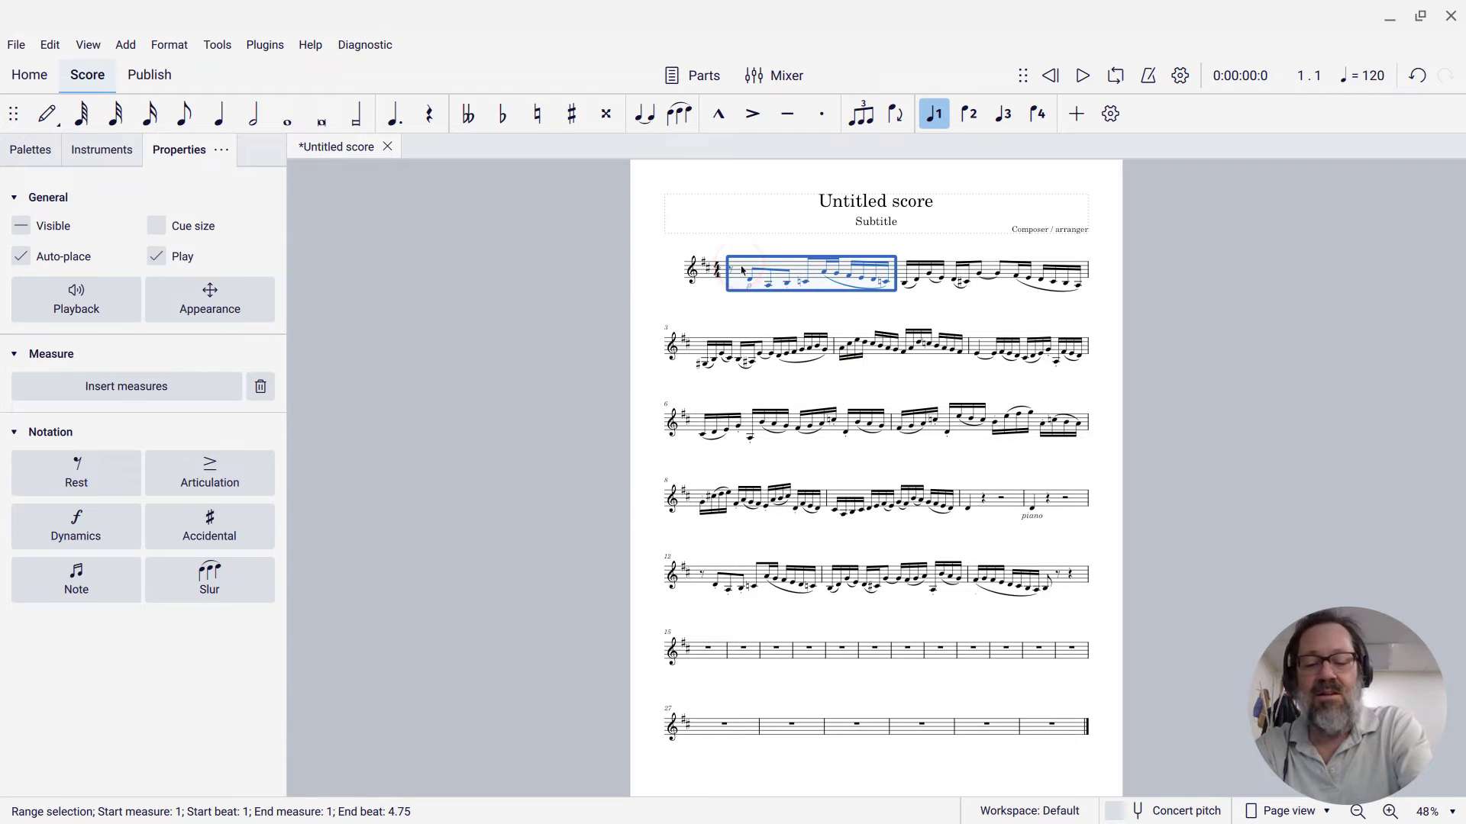
{"action": "key", "text": "ctrl+shift+End"}
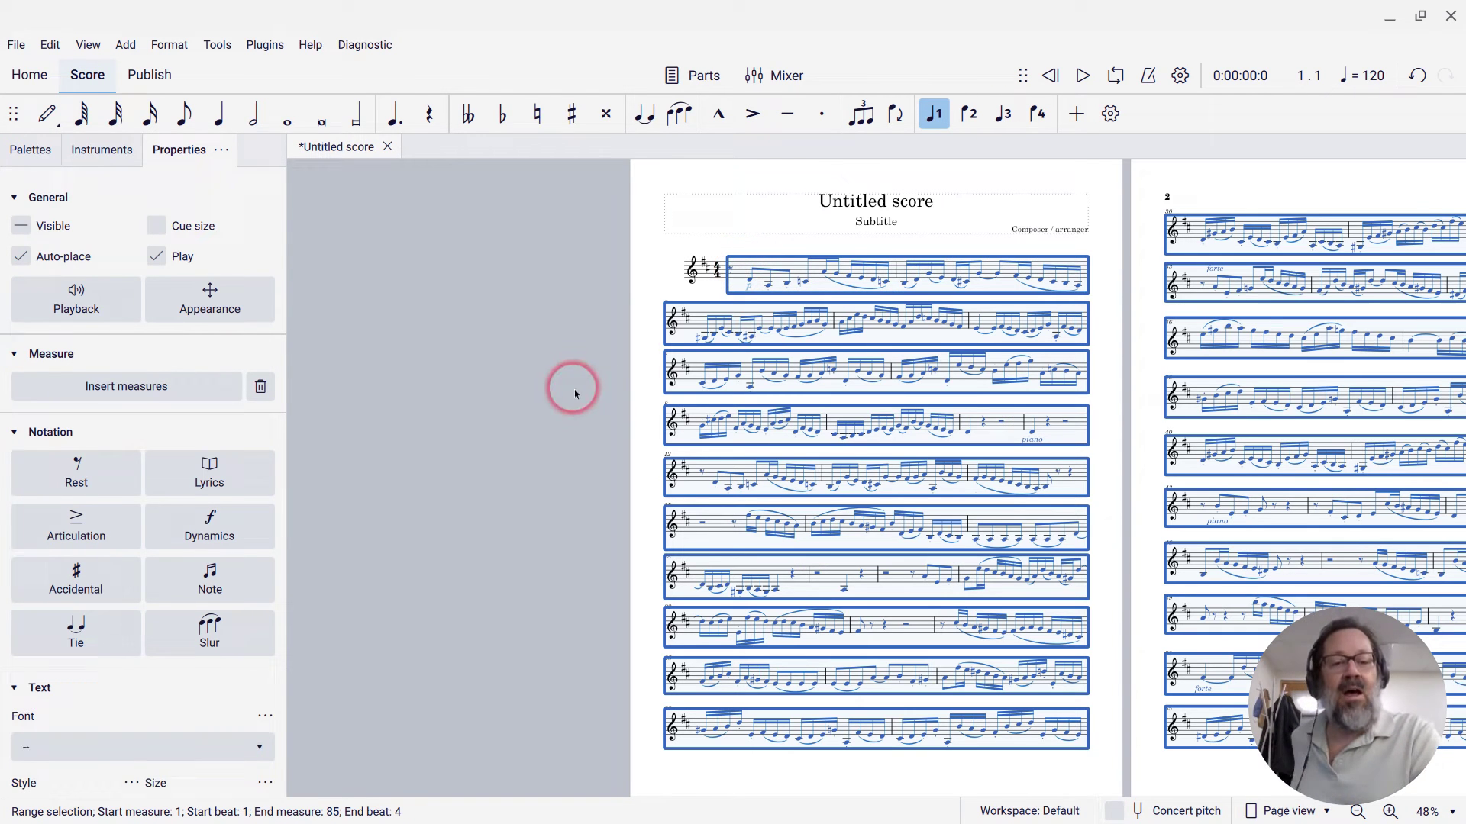
{"action": "scroll", "coordinate": [851, 481], "scroll_direction": "right", "scroll_amount": 5}
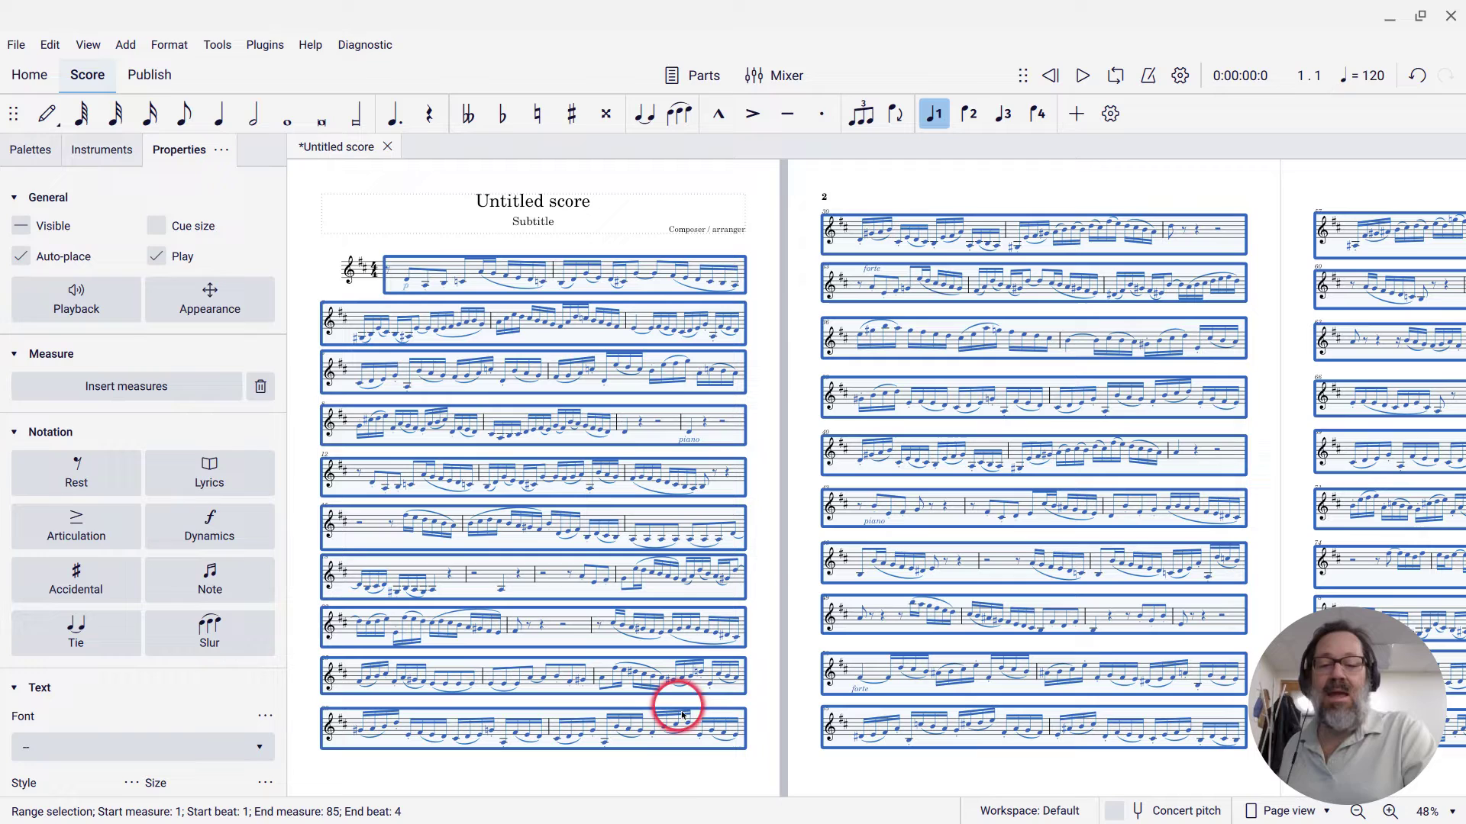
{"action": "left_click", "coordinate": [691, 771]}
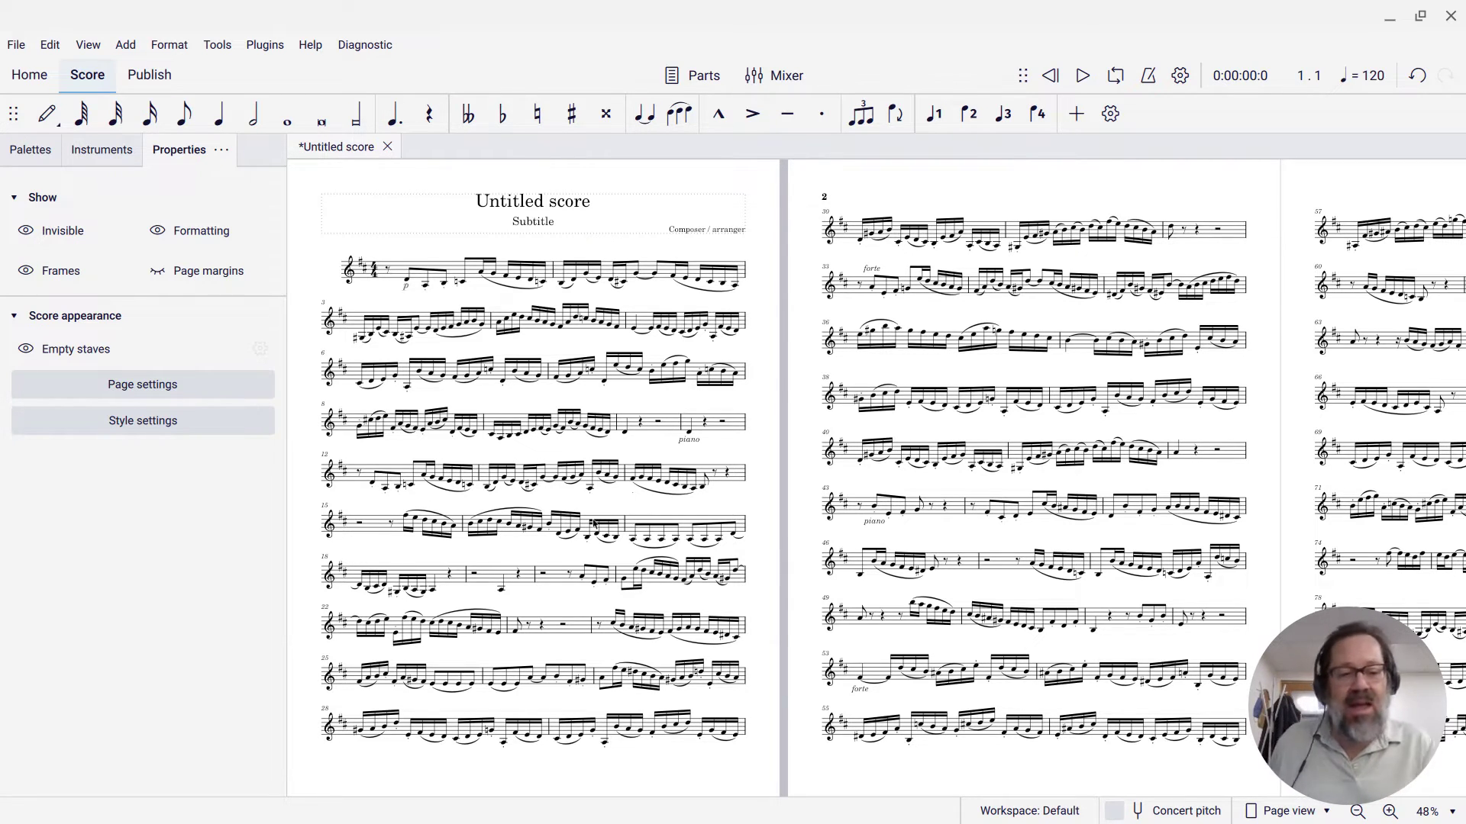
{"action": "scroll", "coordinate": [594, 522], "scroll_direction": "right", "scroll_amount": 5}
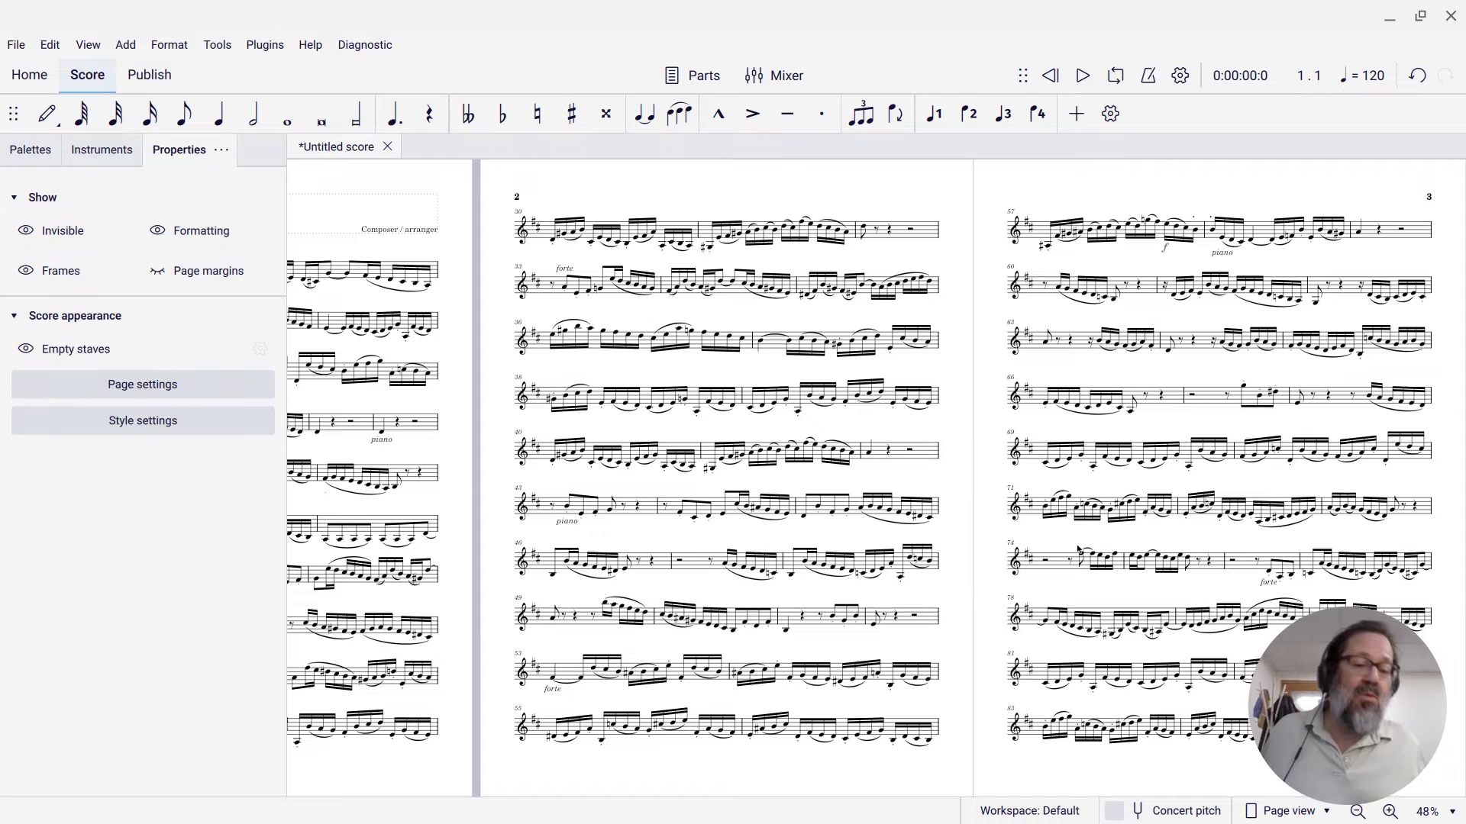
Step: Select from measure 66 on page 3 to the score's end and delete those measures
{"action": "left_click", "coordinate": [1154, 405]}
{"action": "key", "text": "ctrl+shift+End"}
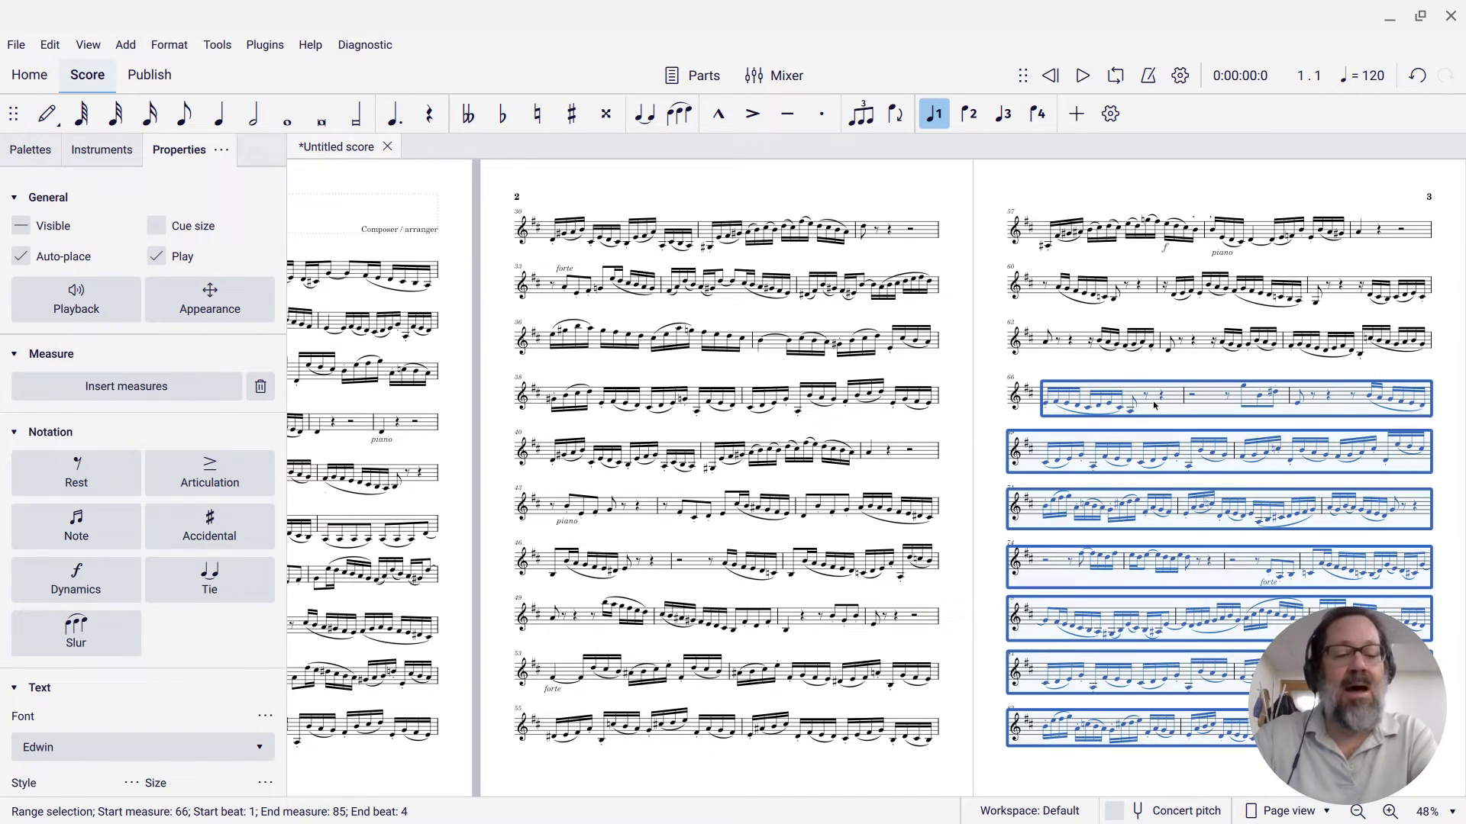
{"action": "key", "text": "ctrl+Delete"}
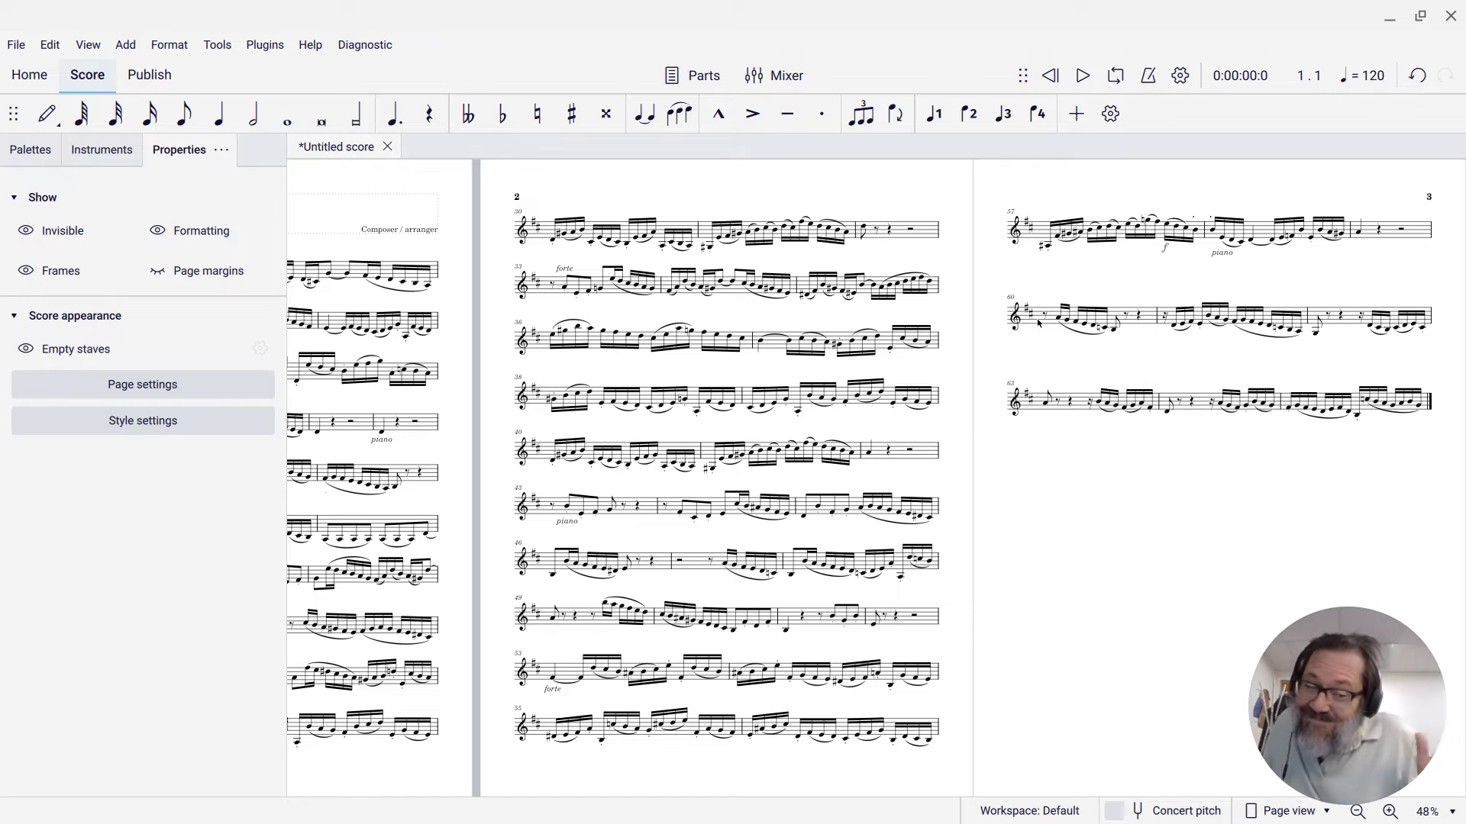
{"action": "scroll", "coordinate": [1038, 322], "scroll_direction": "left", "scroll_amount": 4}
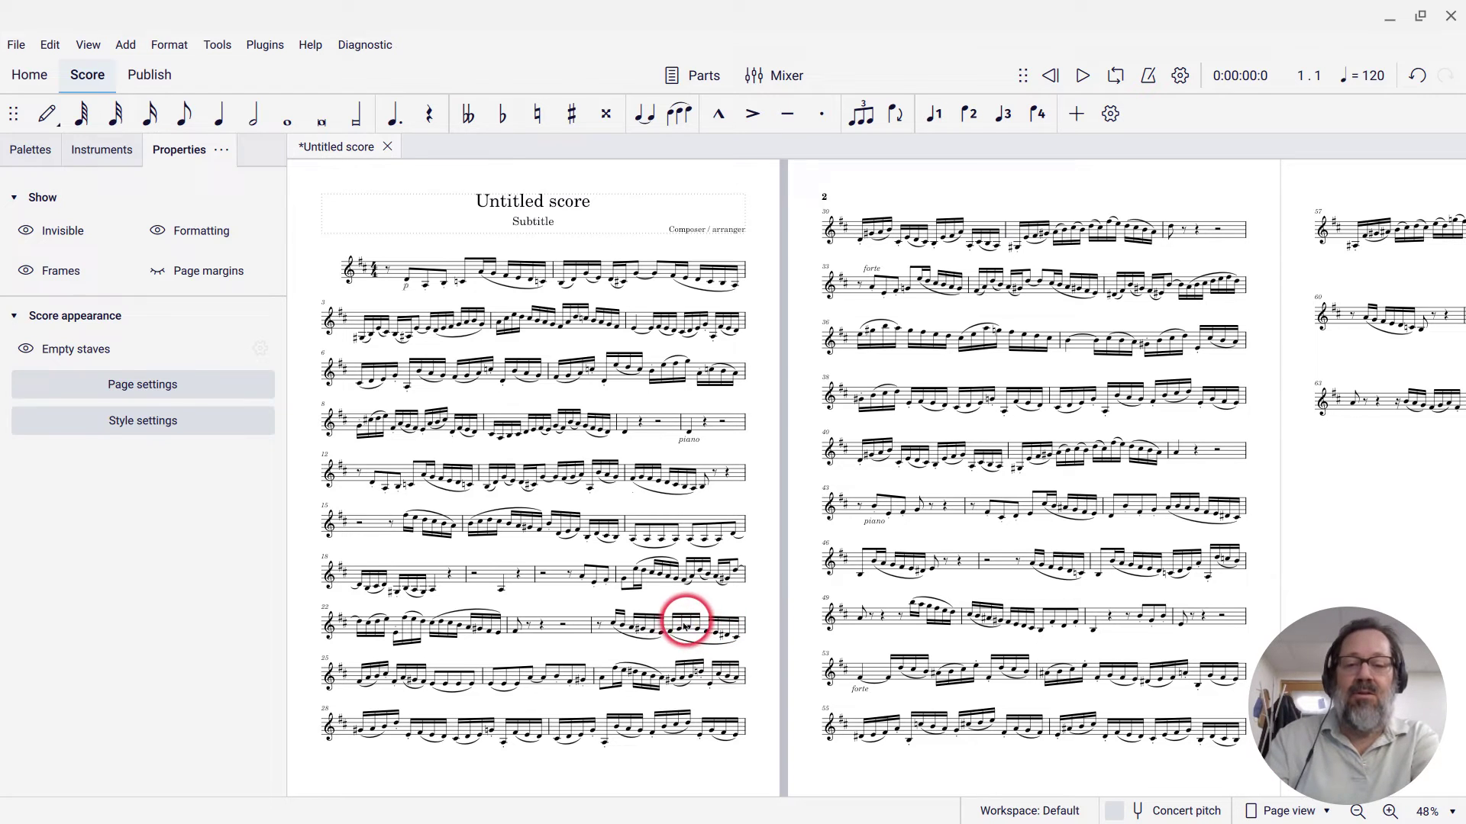
Step: Inspect measure 24 by selecting its eighth rest and then the whole measure
{"action": "left_click", "coordinate": [602, 629]}
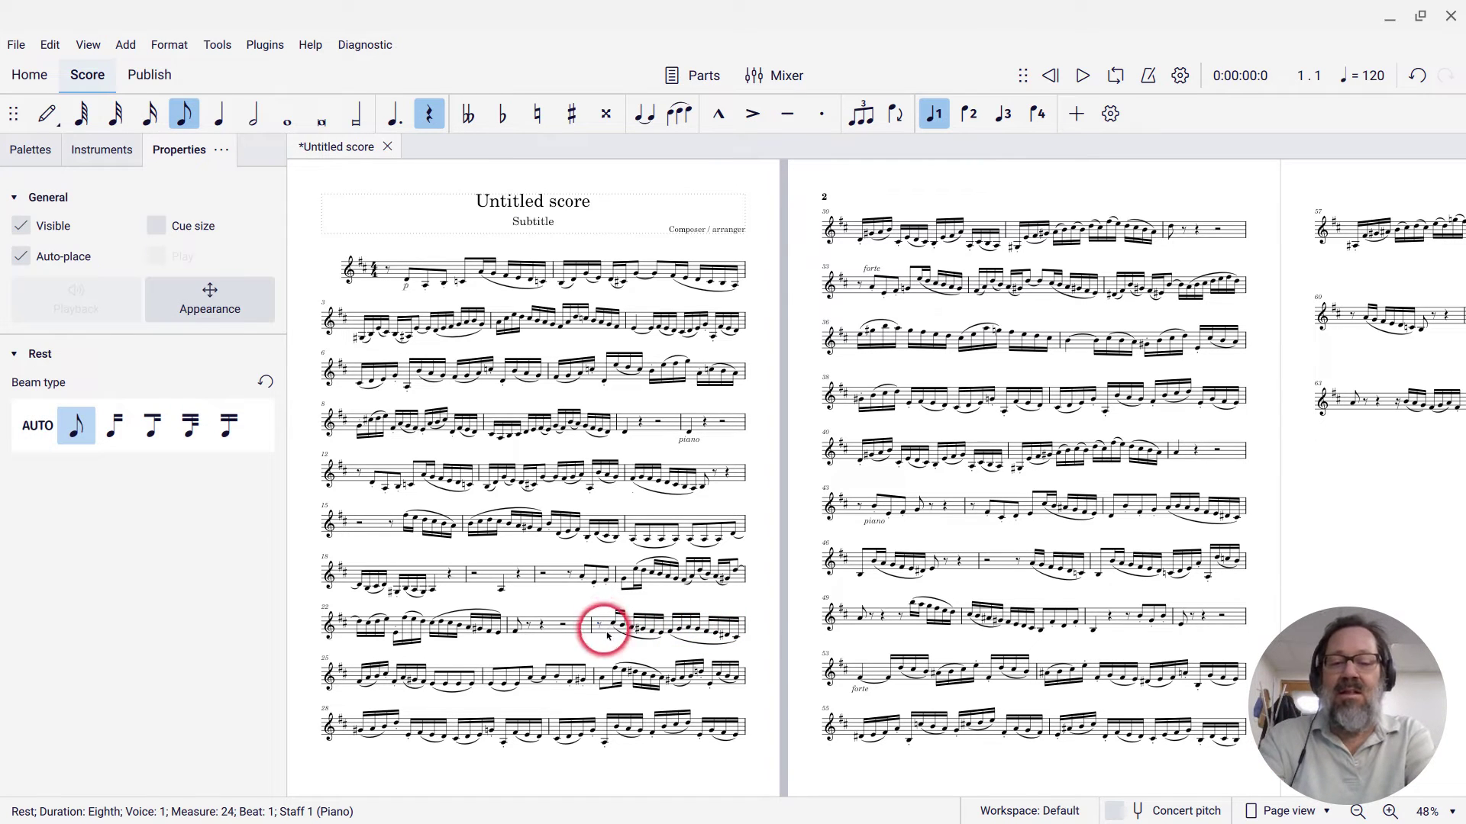
{"action": "left_click", "coordinate": [607, 636]}
{"action": "scroll", "coordinate": [607, 636], "scroll_direction": "up", "scroll_amount": 5}
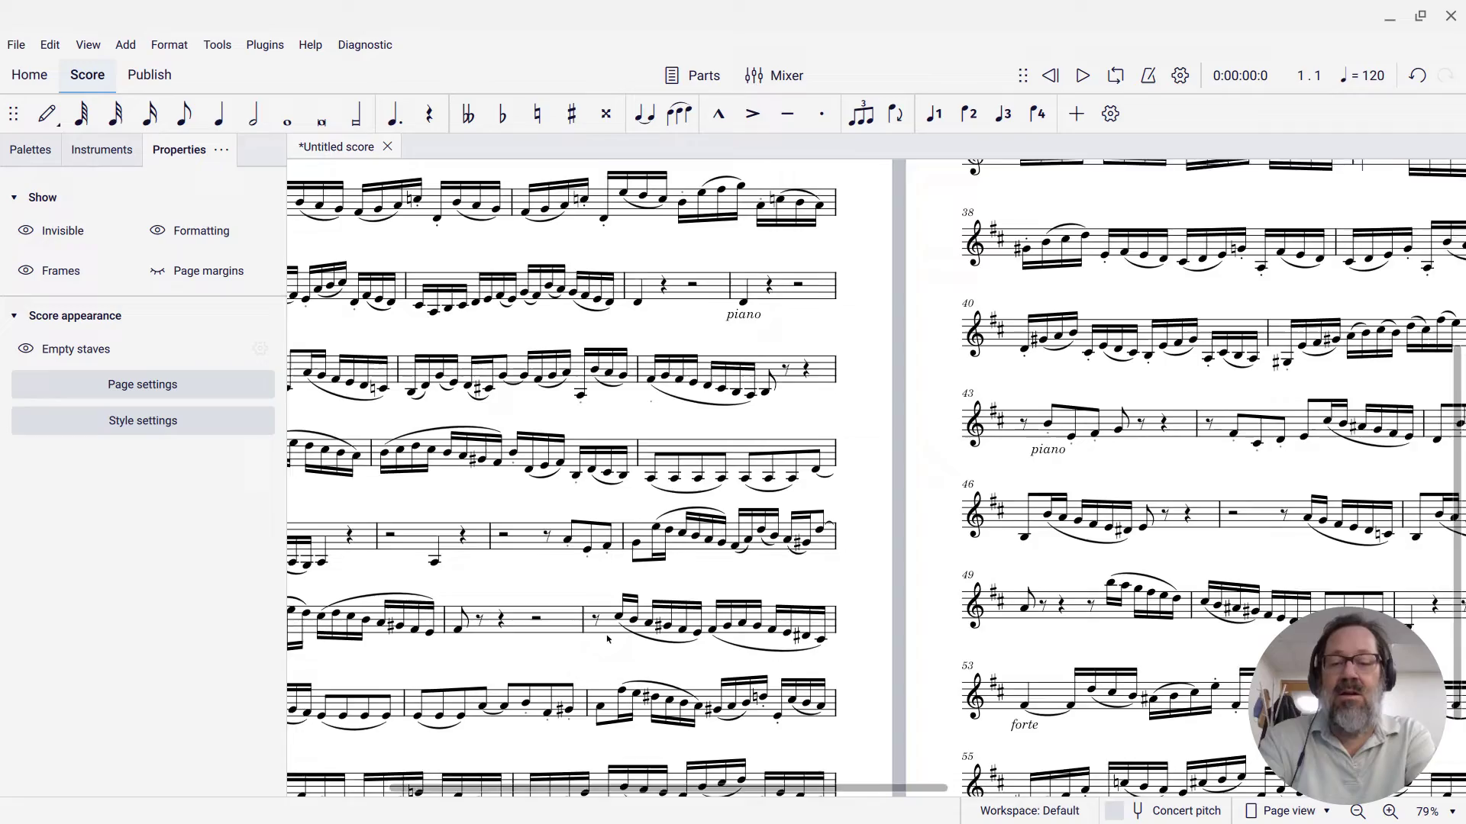
{"action": "left_click", "coordinate": [607, 633]}
{"action": "scroll", "coordinate": [607, 634], "scroll_direction": "up", "scroll_amount": 3}
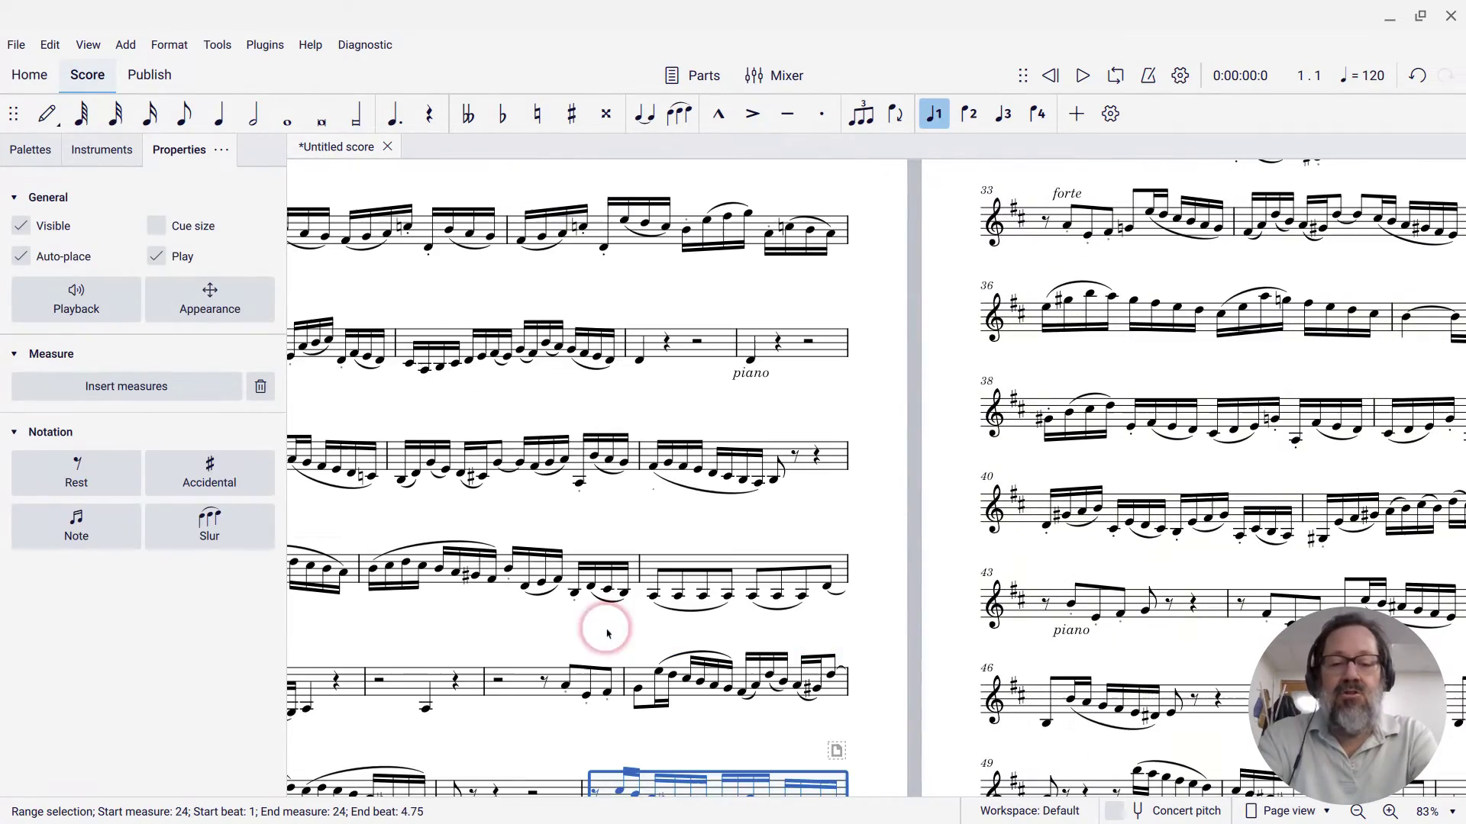
Step: Inspect measure 45's staccato and whole measure, then undo the recent edits to restore the compact layout
{"action": "scroll", "coordinate": [606, 634], "scroll_direction": "right", "scroll_amount": 8}
{"action": "scroll", "coordinate": [608, 634], "scroll_direction": "down", "scroll_amount": 5}
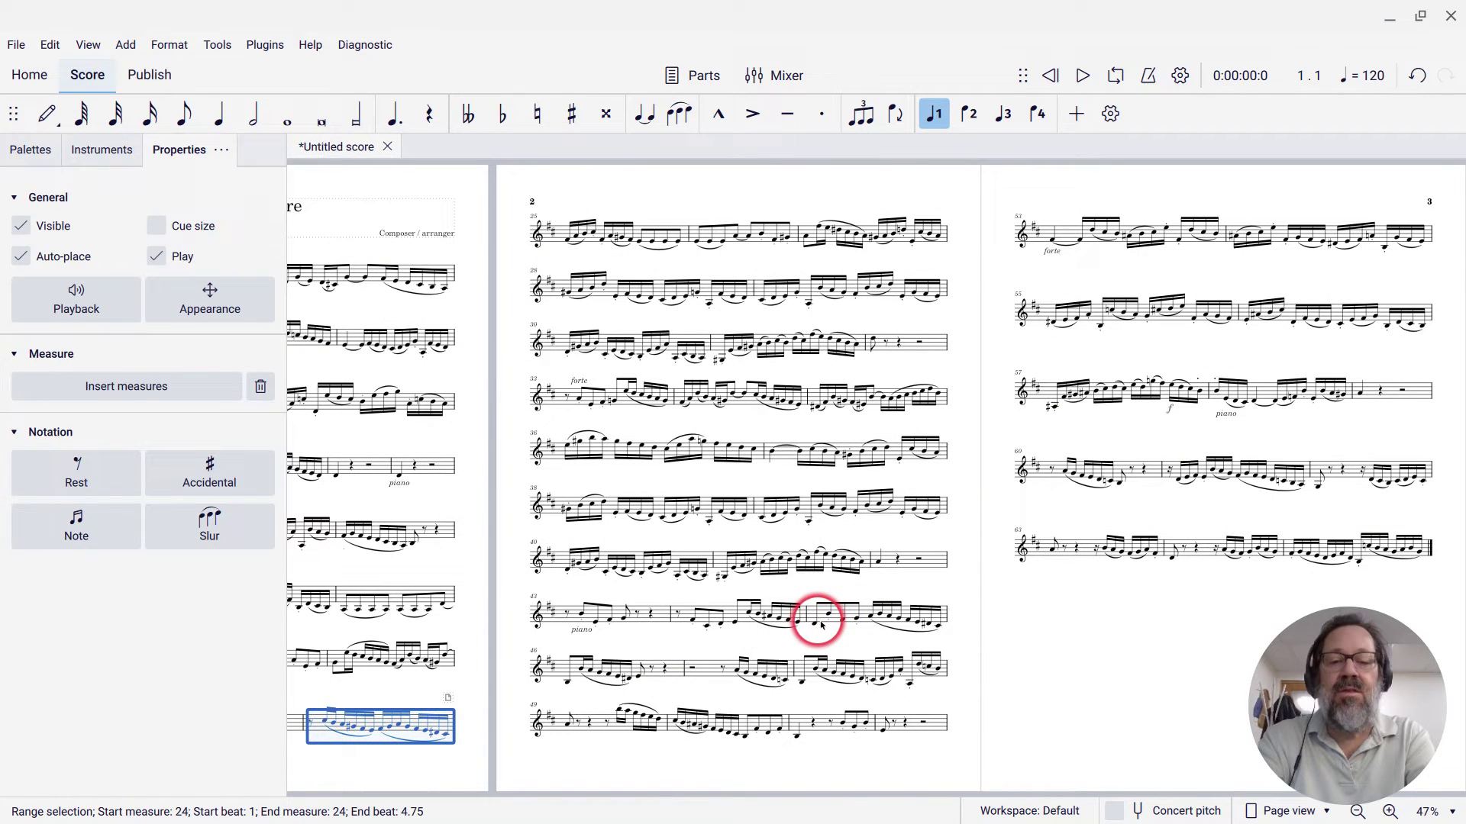
{"action": "left_click", "coordinate": [824, 624]}
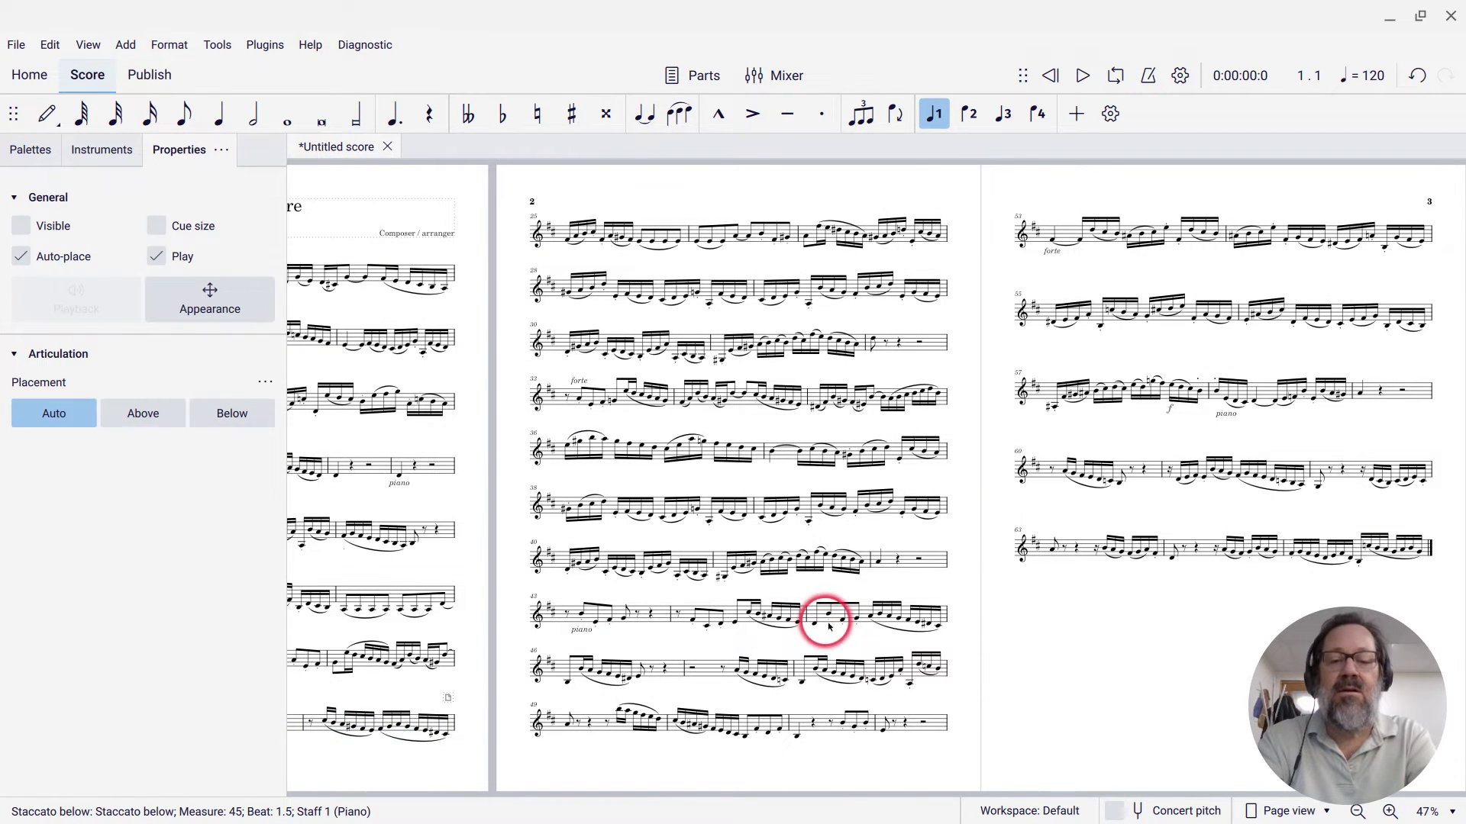
{"action": "key", "text": "Escape"}
{"action": "scroll", "coordinate": [827, 624], "scroll_direction": "up", "scroll_amount": 5}
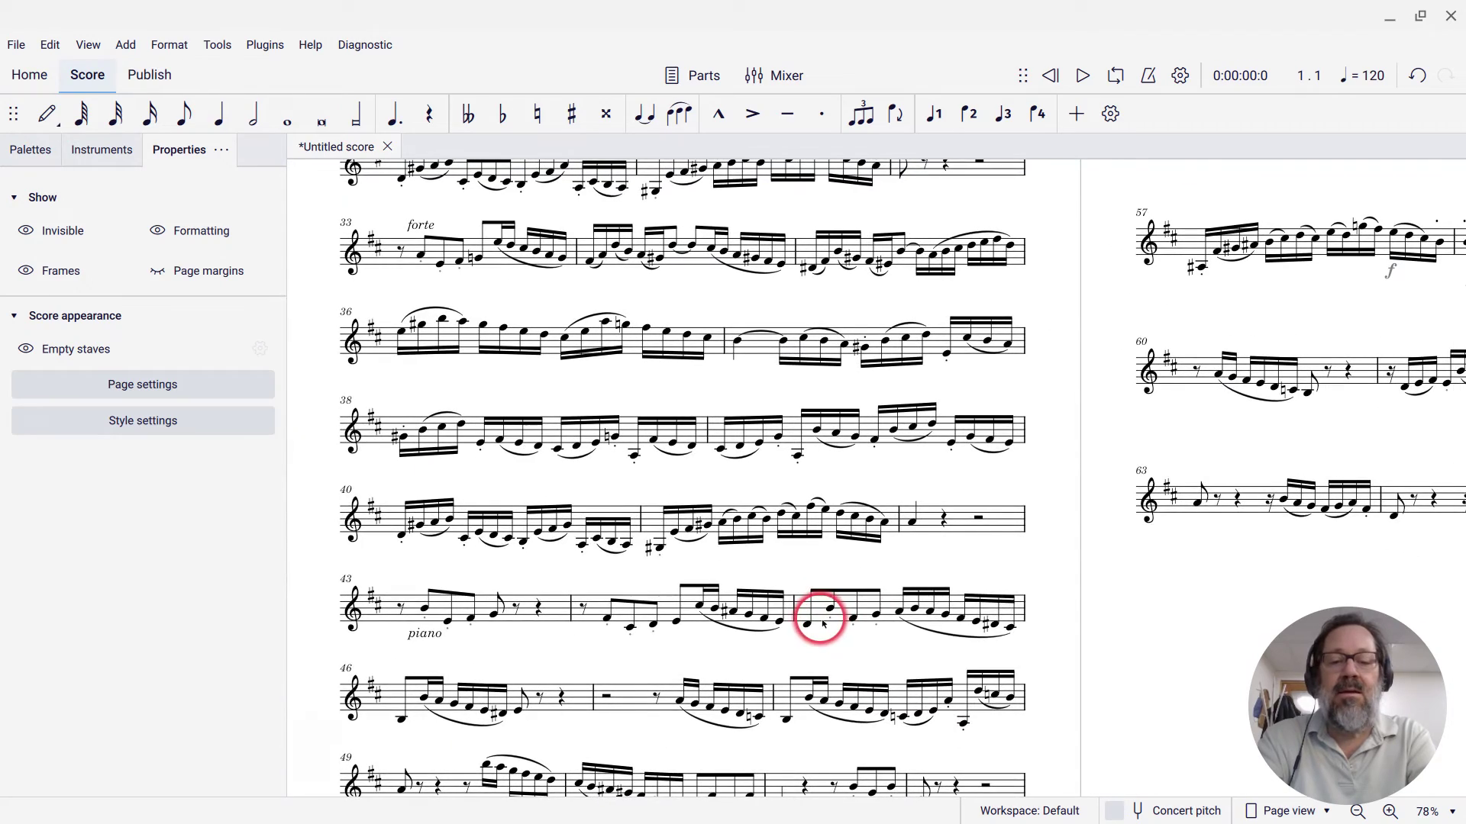
{"action": "left_click", "coordinate": [823, 624]}
{"action": "scroll", "coordinate": [822, 624], "scroll_direction": "down", "scroll_amount": 6}
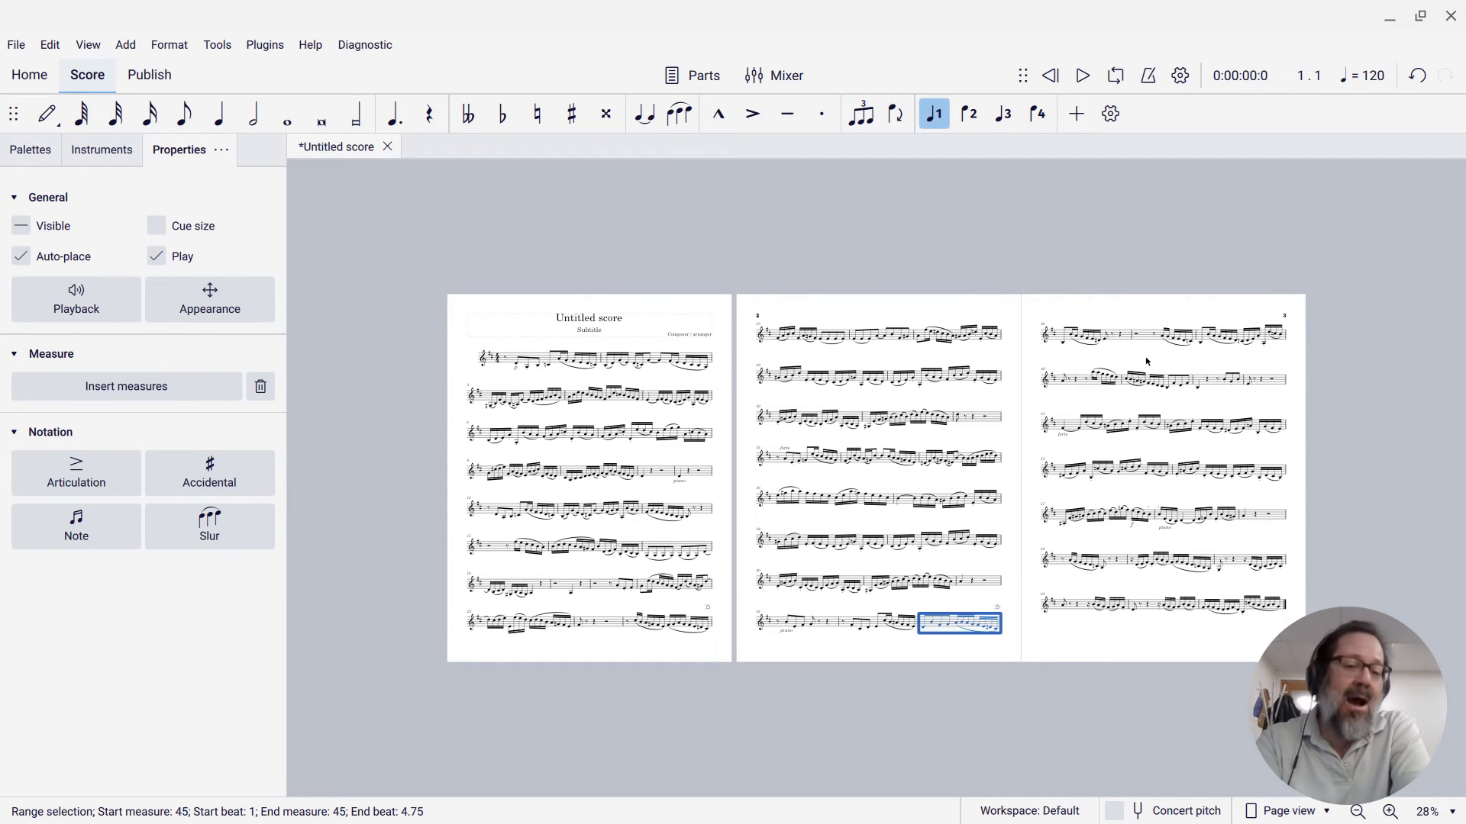
{"action": "key", "text": "ctrl+z"}
{"action": "key", "text": "ctrl+z"}
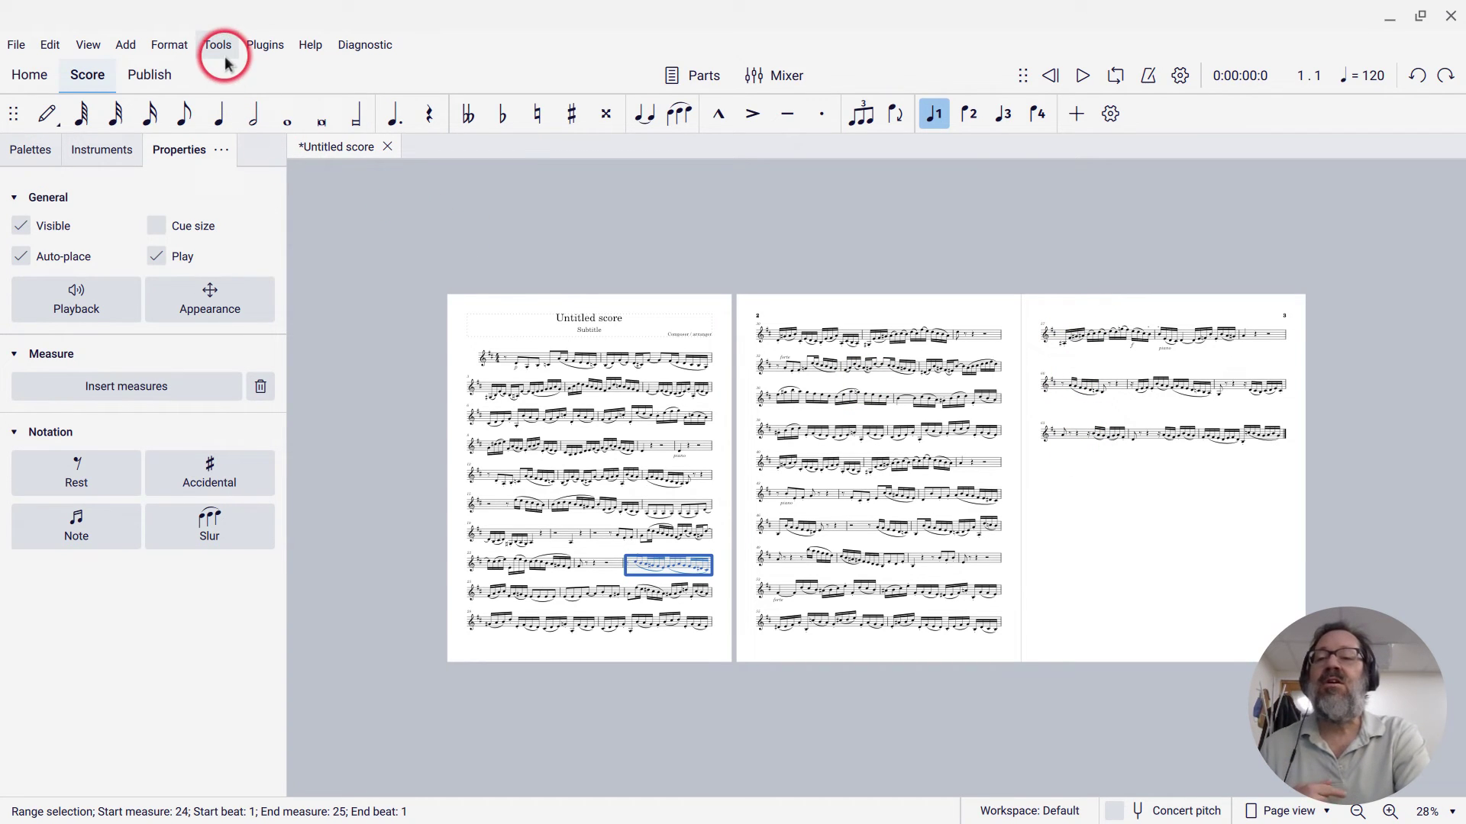
Step: Bring up Format > Style at the Page section and shift the dialog left
{"action": "left_click", "coordinate": [180, 49]}
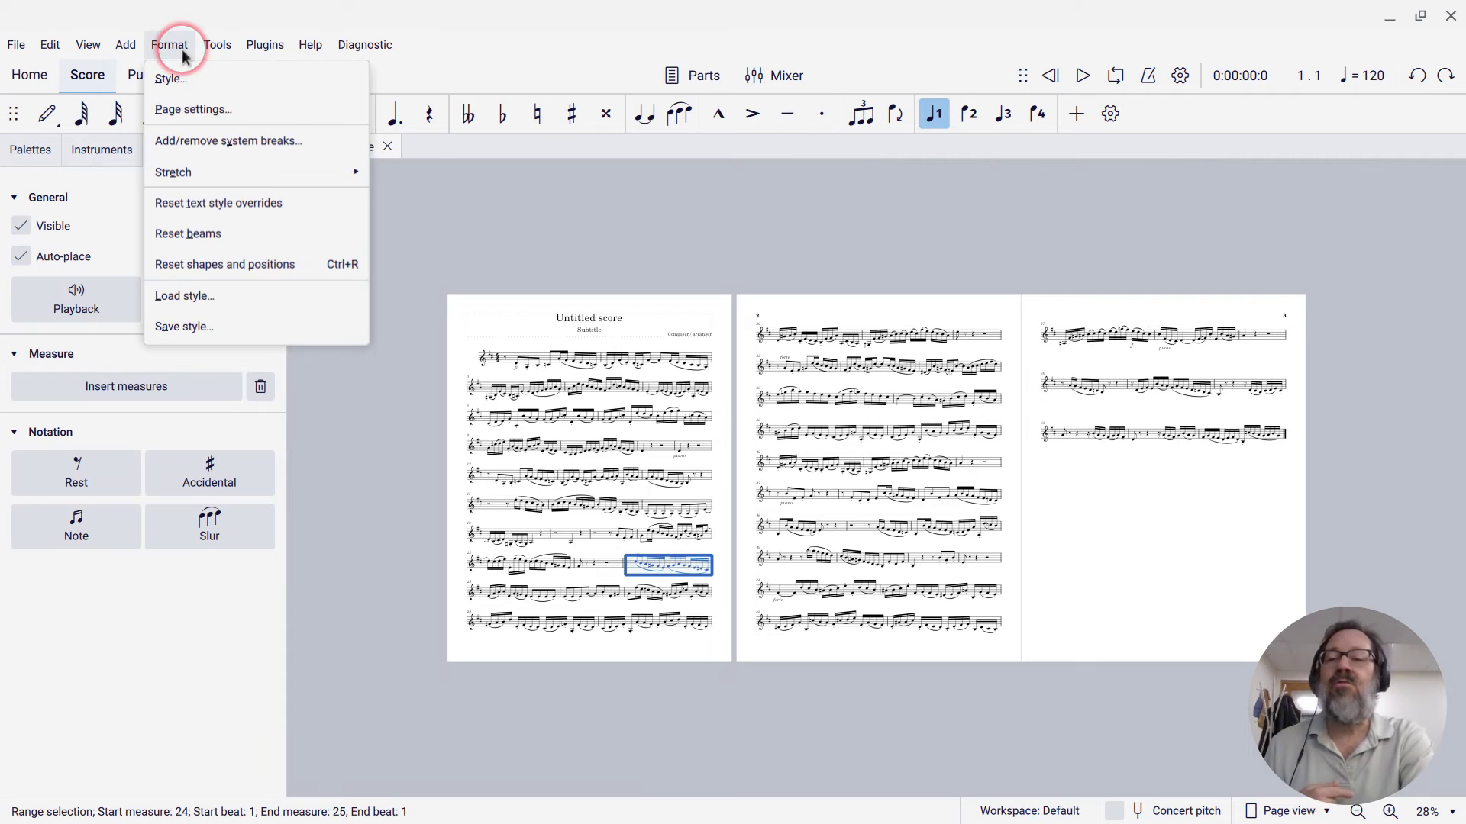
{"action": "left_click", "coordinate": [180, 80]}
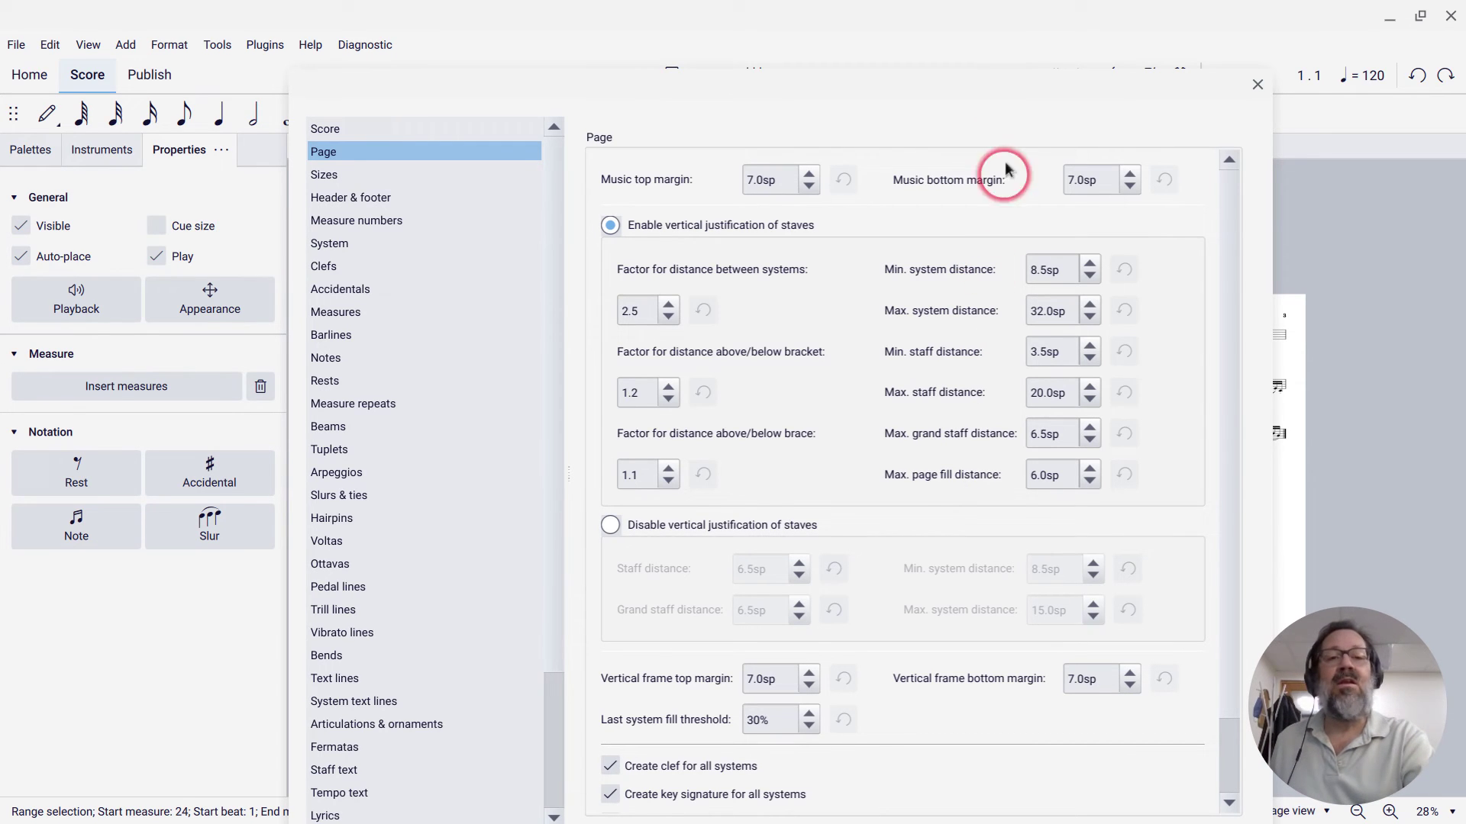
{"action": "left_click_drag", "start_coordinate": [982, 89], "coordinate": [578, 91]}
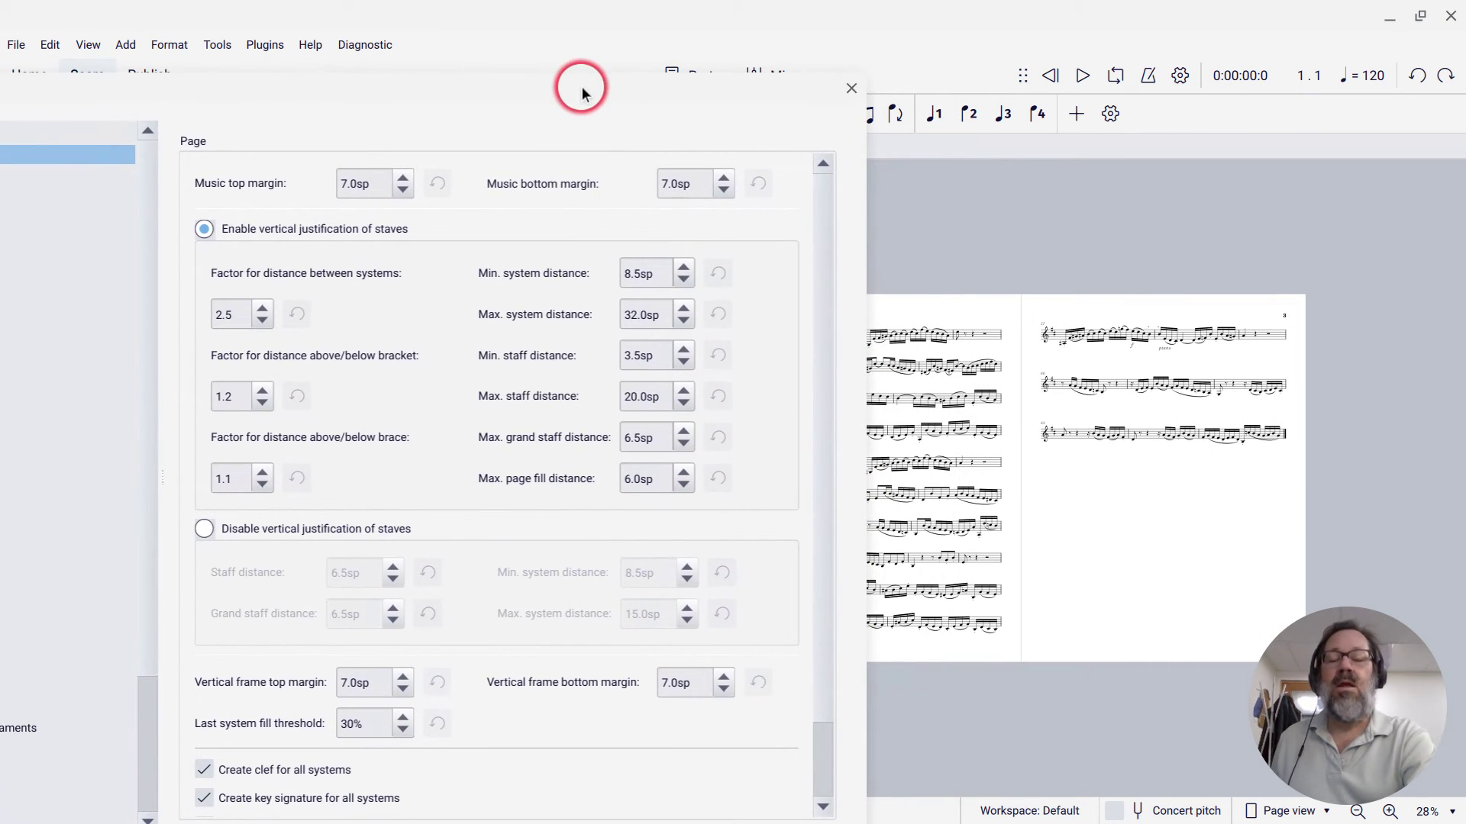
Step: Lower Max. system distance in Style > Page from 32.0sp to 10.0sp
{"action": "left_click", "coordinate": [638, 316]}
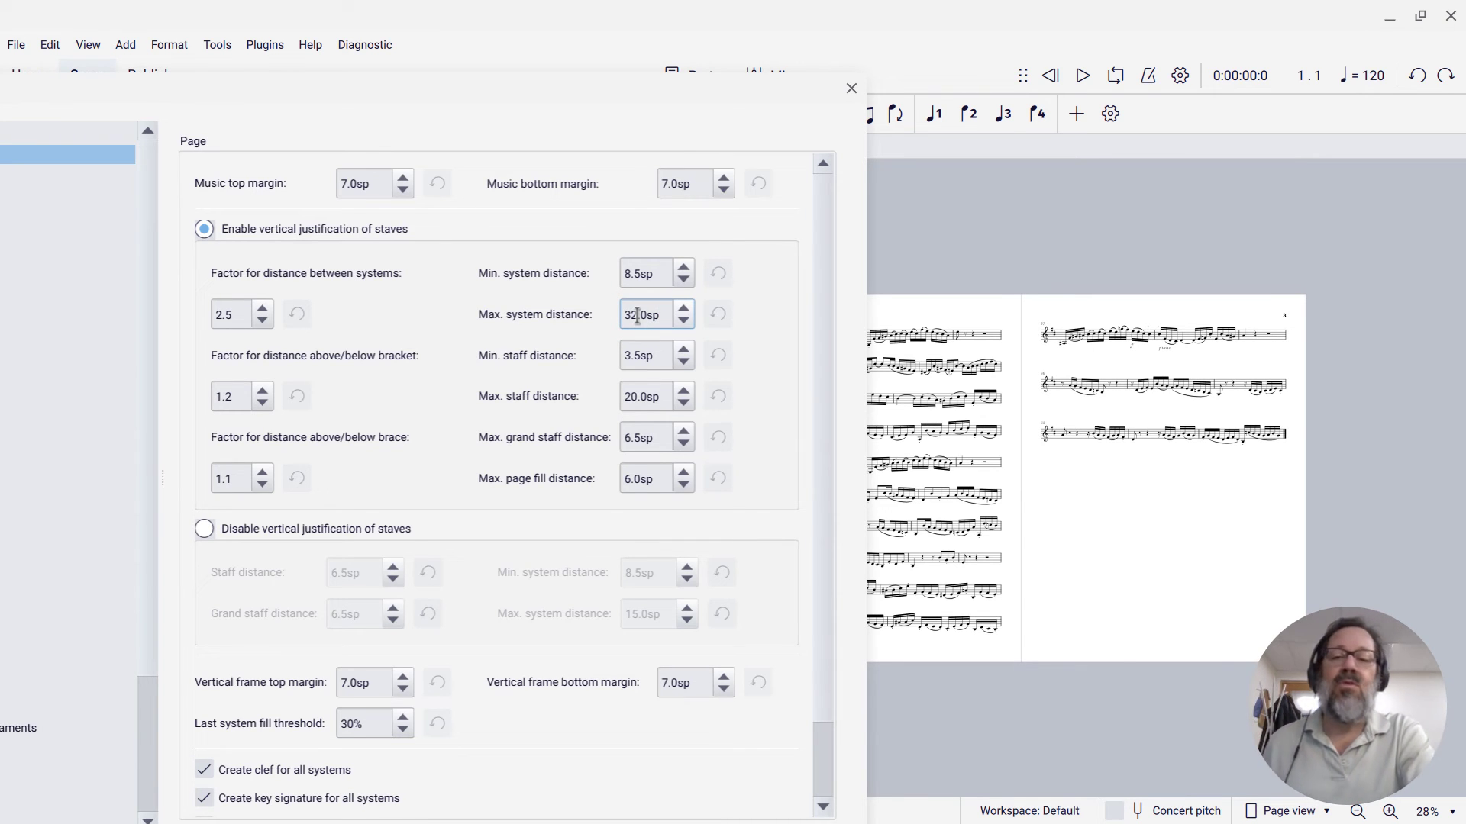
{"action": "scroll", "coordinate": [637, 317], "scroll_direction": "down", "scroll_amount": 1}
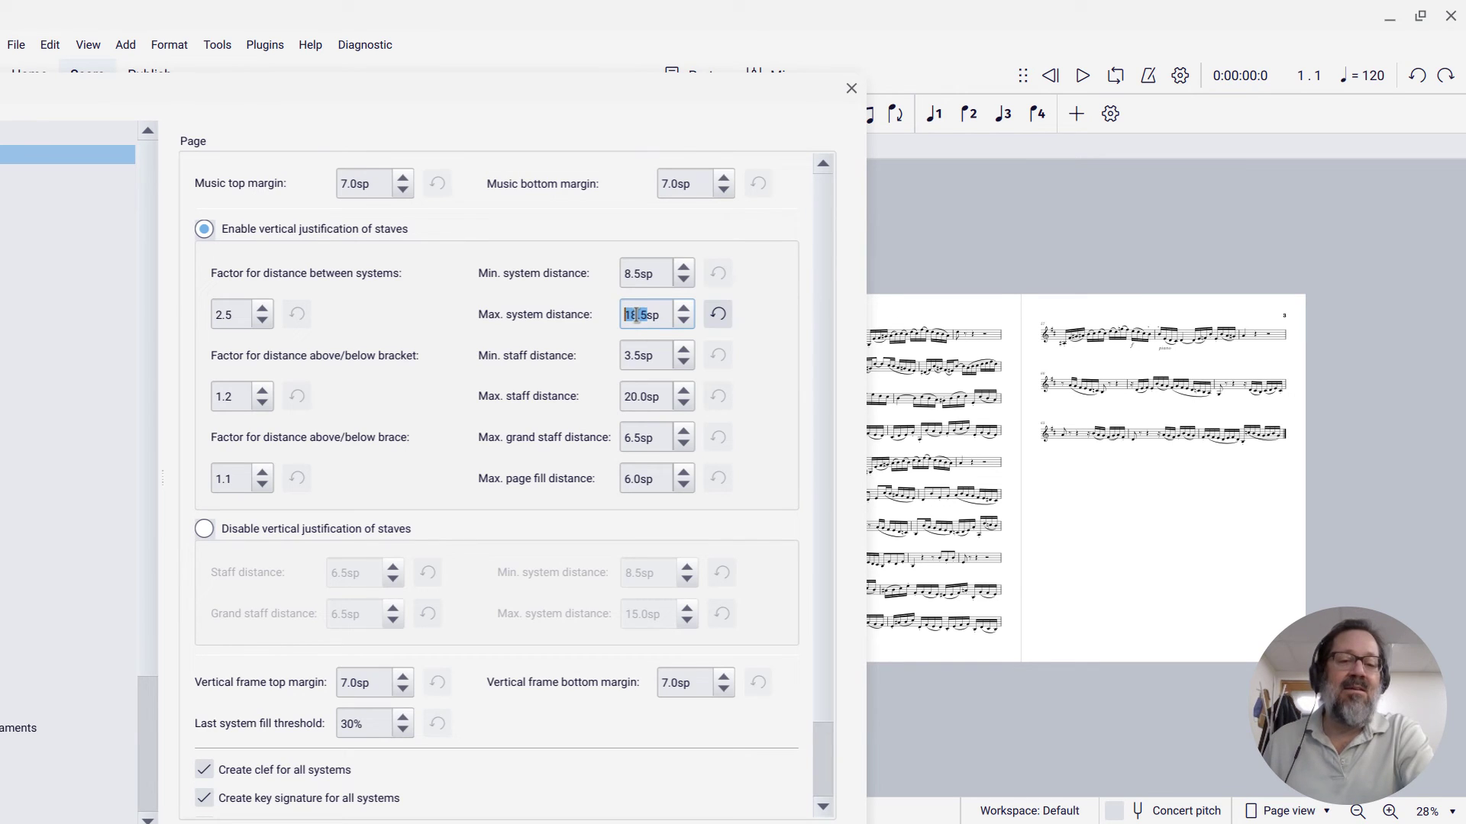
{"action": "scroll", "coordinate": [638, 315], "scroll_direction": "down", "scroll_amount": 5}
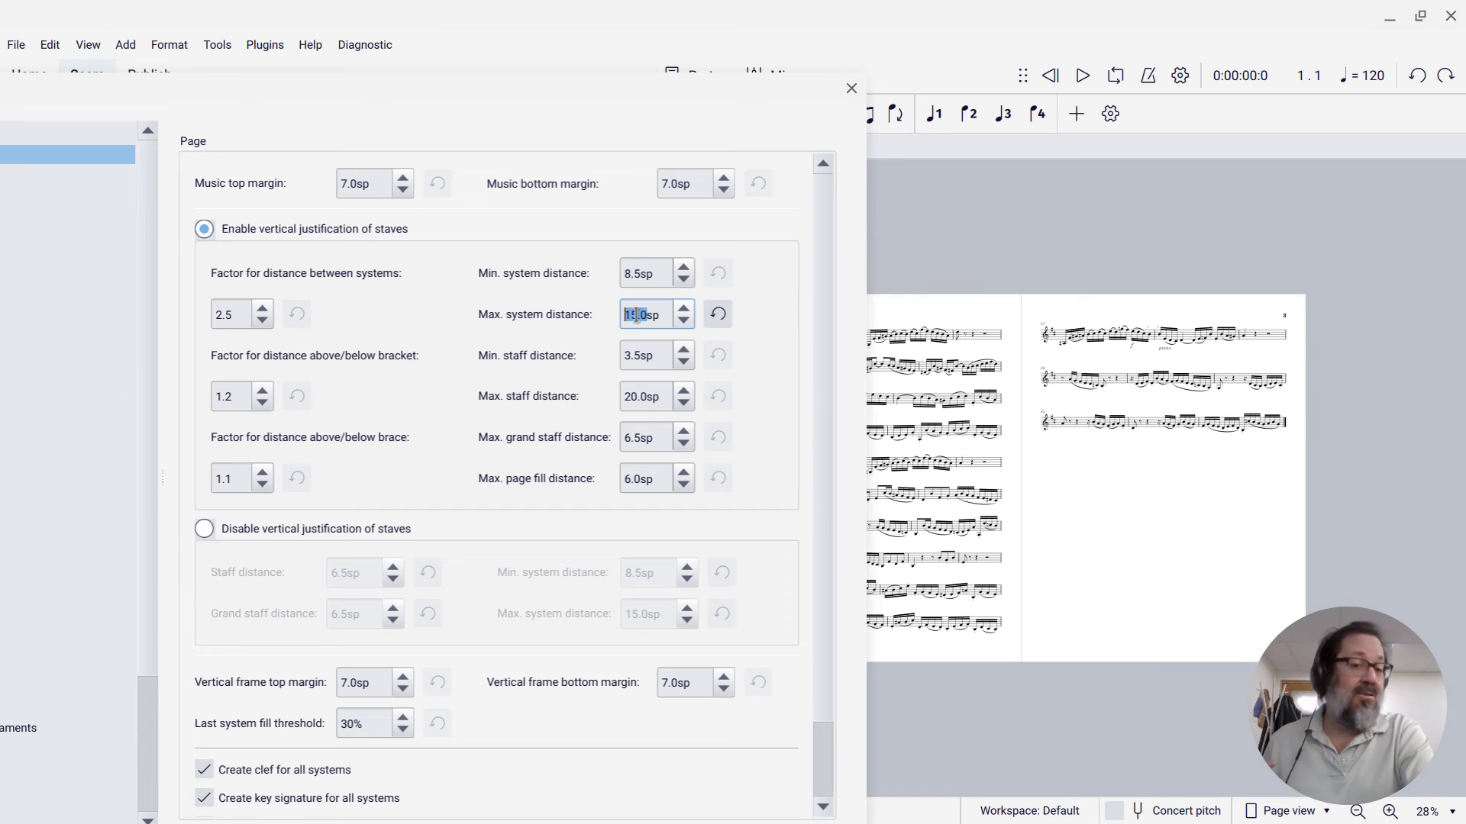
{"action": "scroll", "coordinate": [638, 315], "scroll_direction": "down", "scroll_amount": 7}
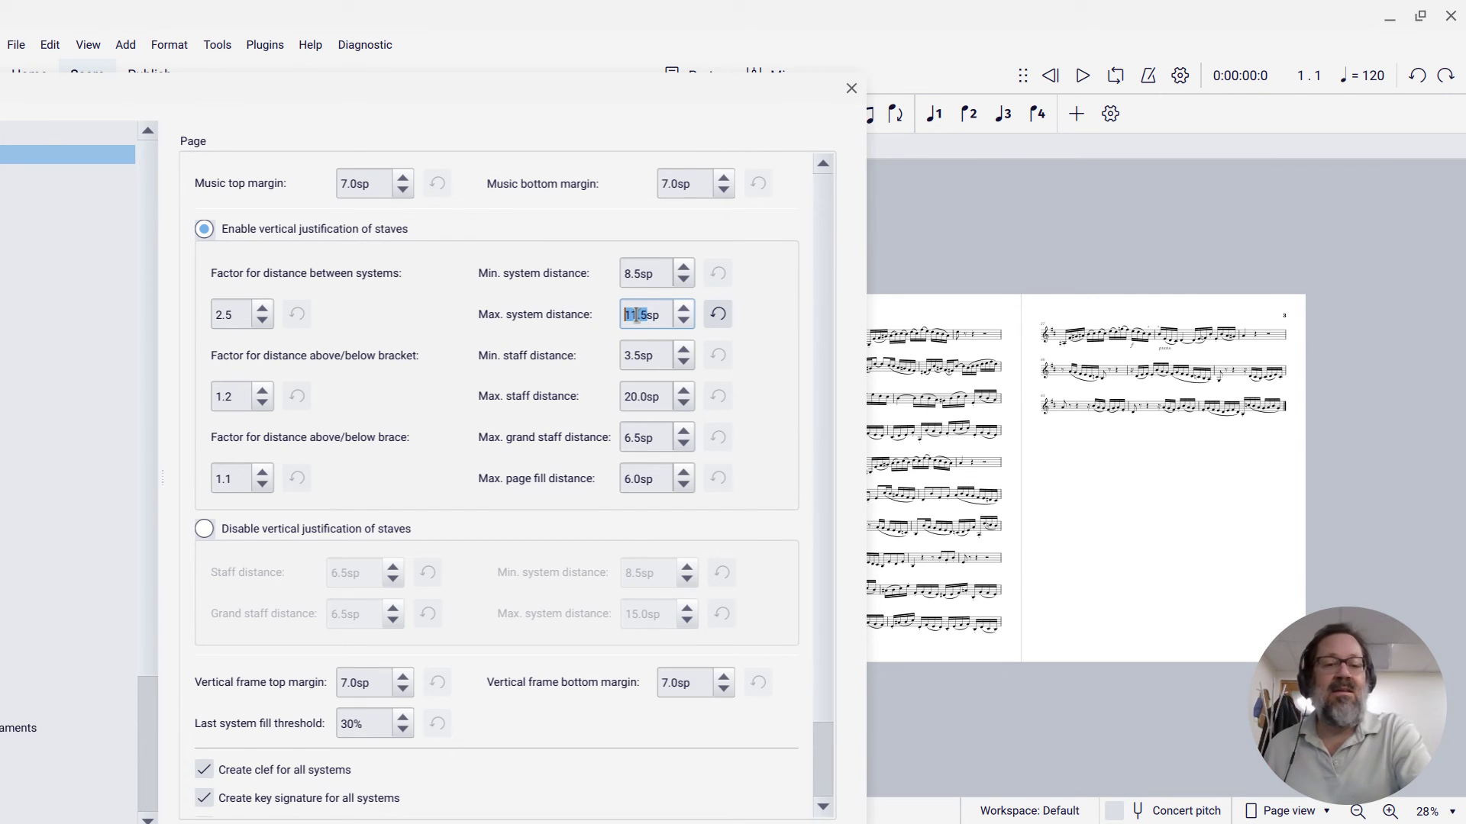
{"action": "scroll", "coordinate": [637, 315], "scroll_direction": "down", "scroll_amount": 2}
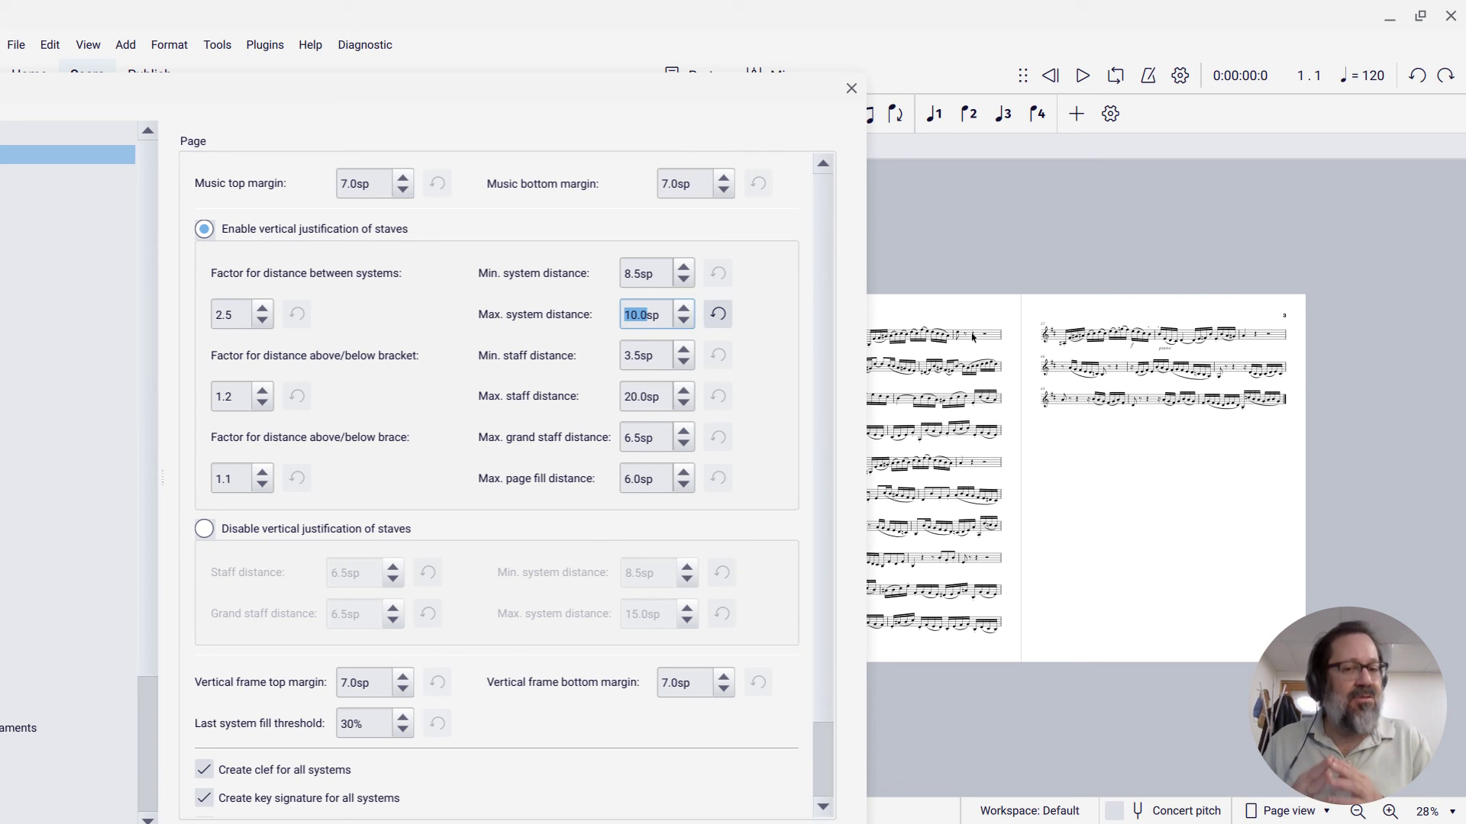
{"action": "mouse_move", "coordinate": [1145, 803]}
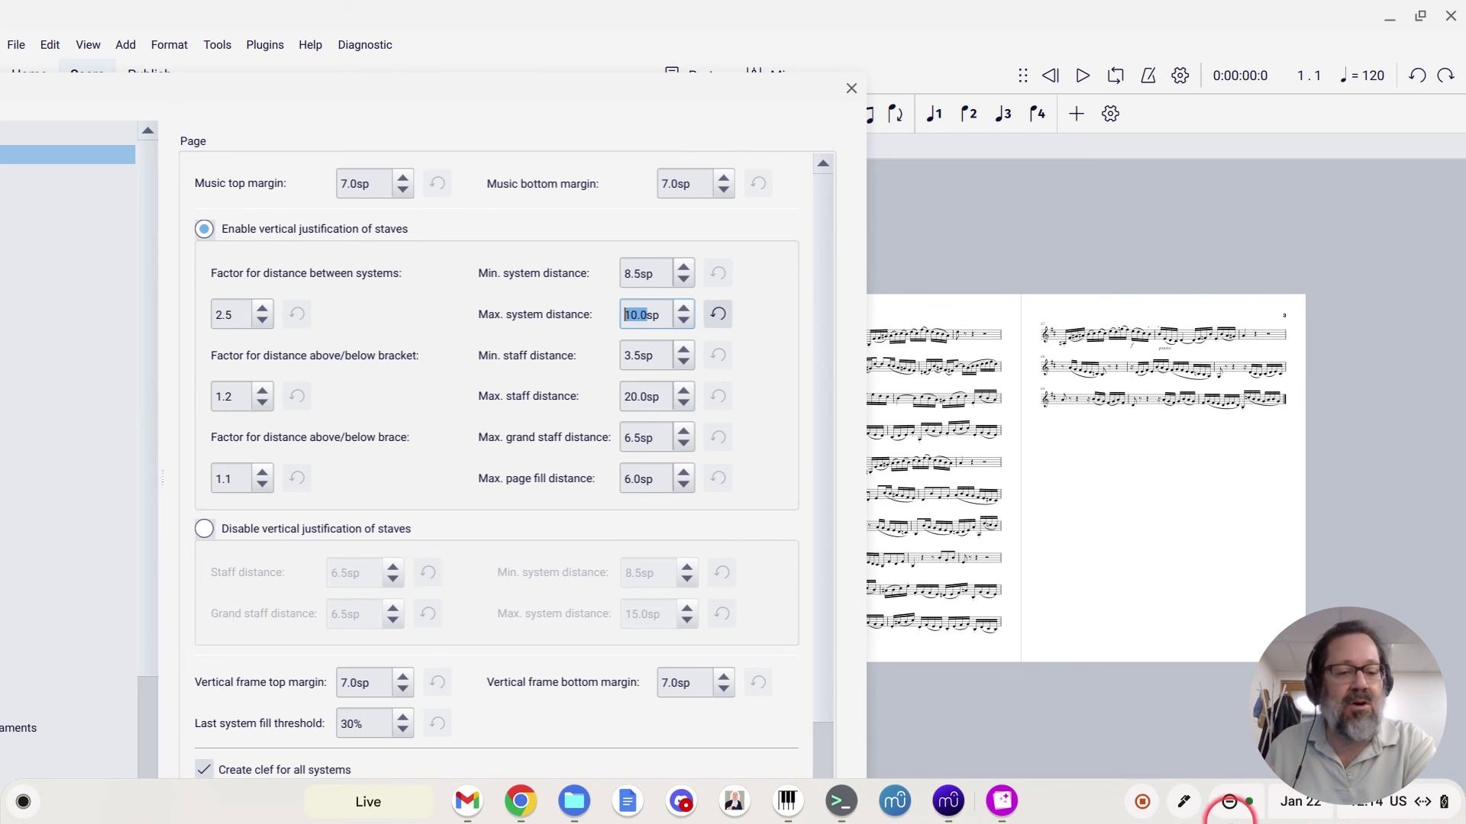